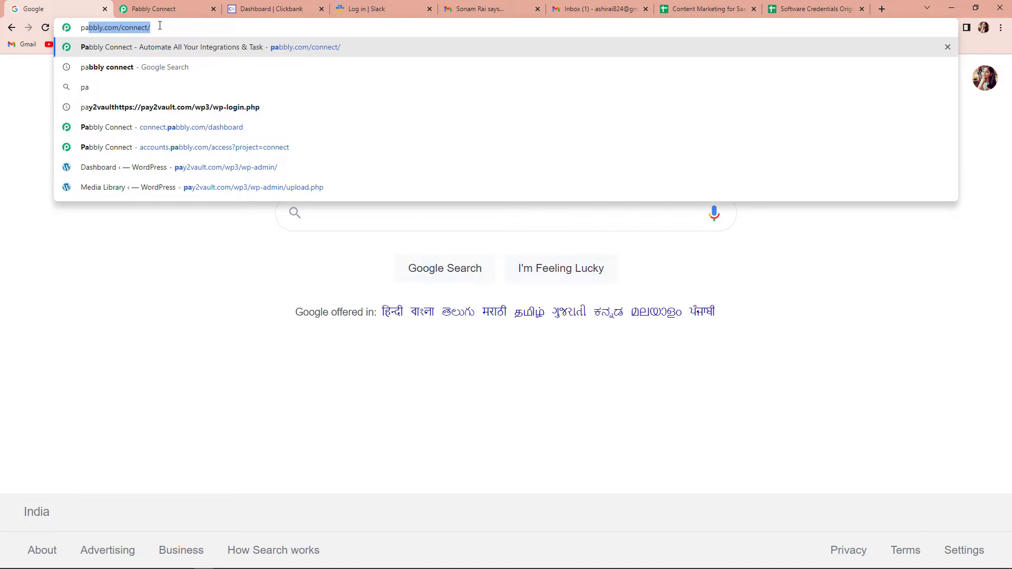
Go to the Pabbly Connect website, sign in and access the Pabbly Connect app
key(Return)
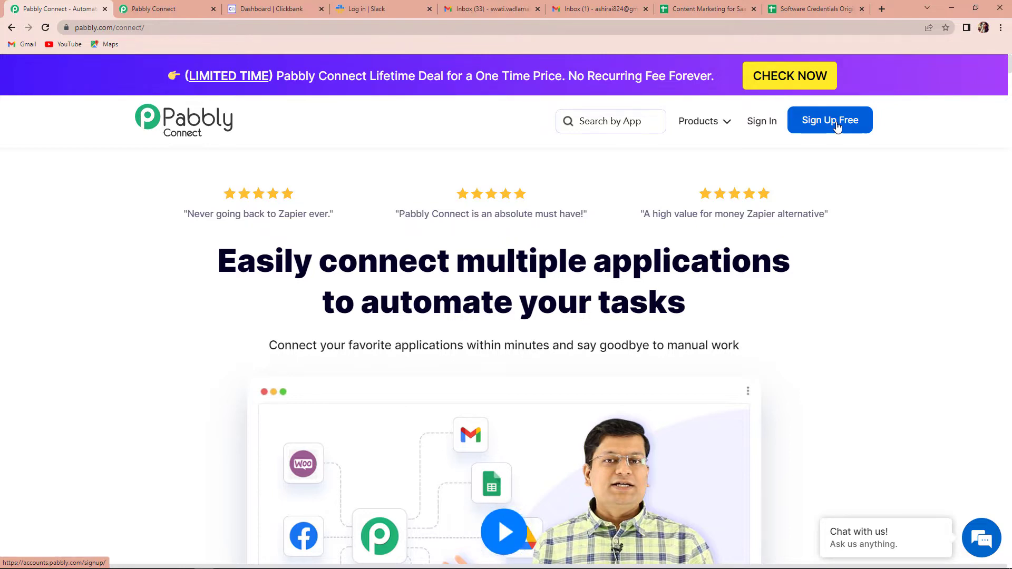
click(759, 126)
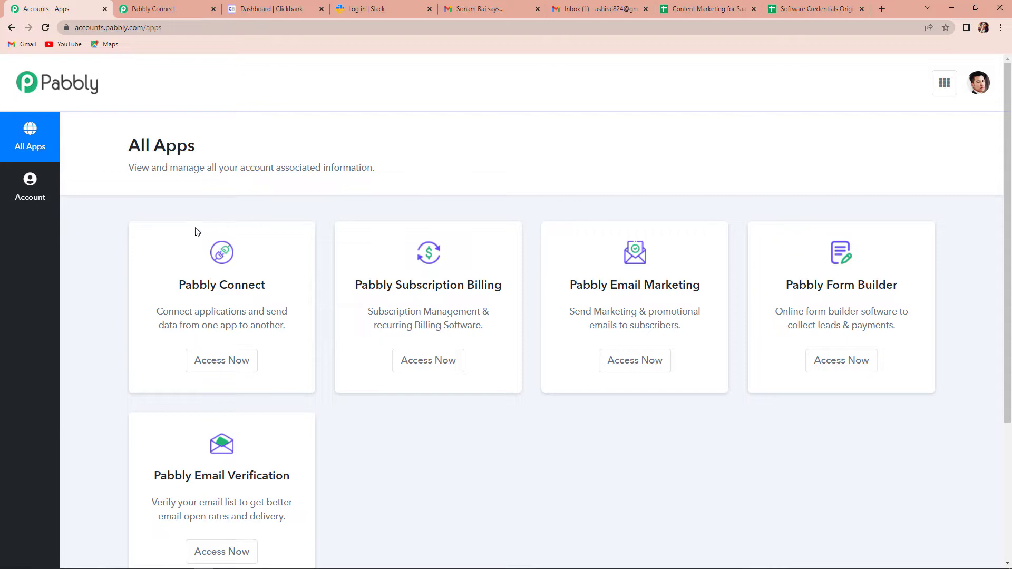
click(220, 365)
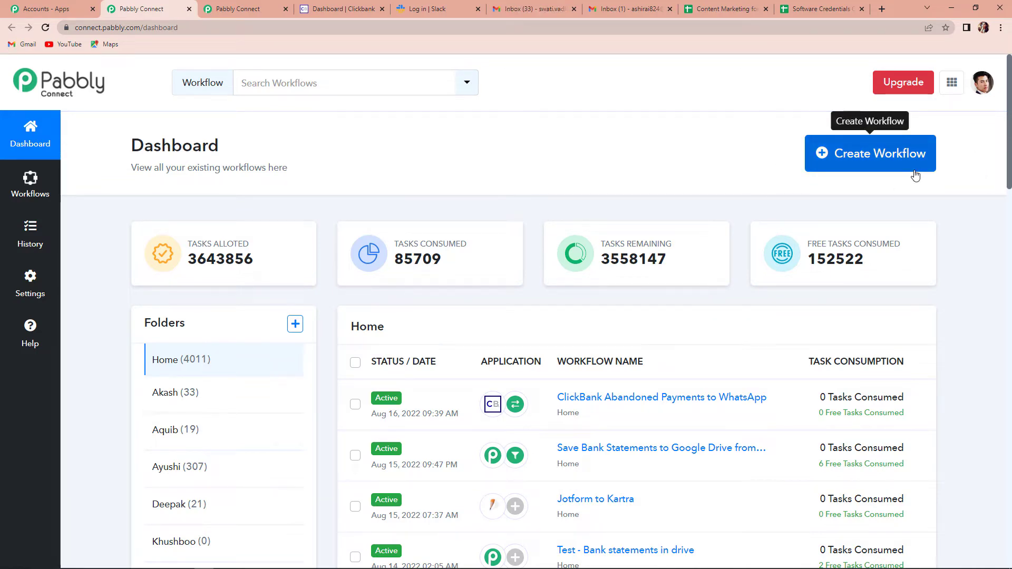
Create a new workflow named "ClickBank to Slack"
click(897, 154)
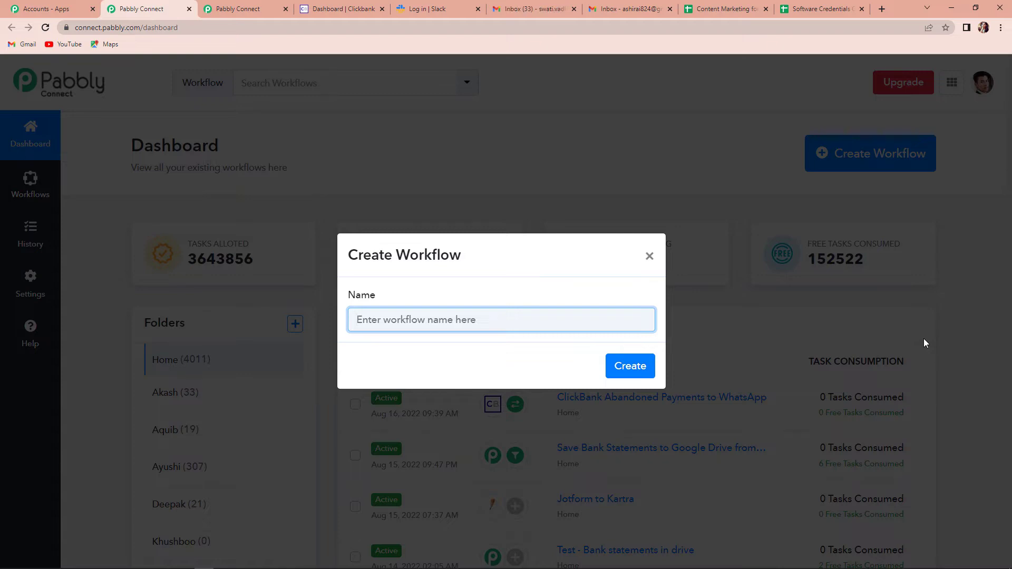
text(ClickBank to Slack)
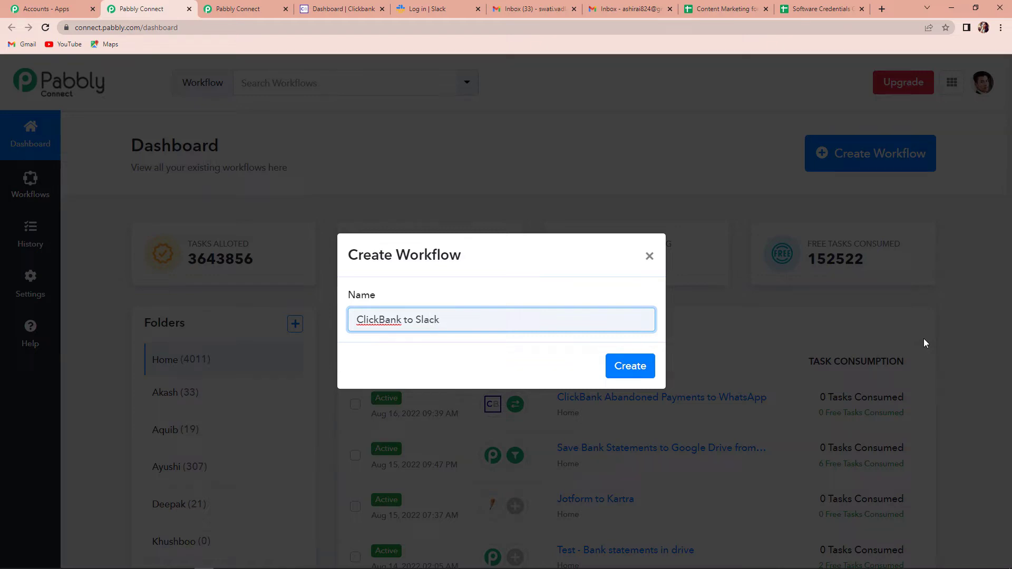
click(646, 364)
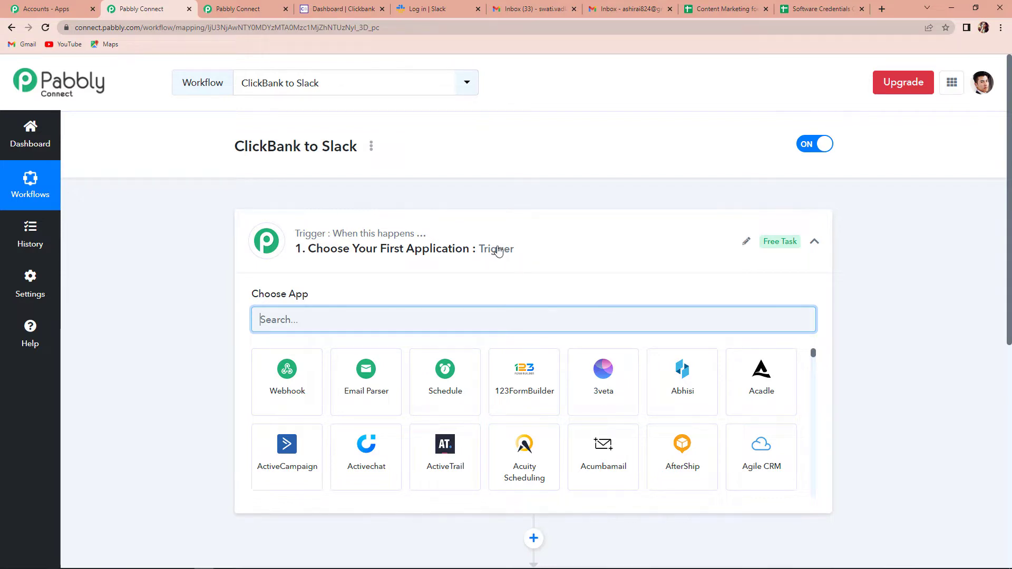
Set the workflow's trigger application to ClickBank with the Cart Abandonment event
scroll(564, 296, down, 7)
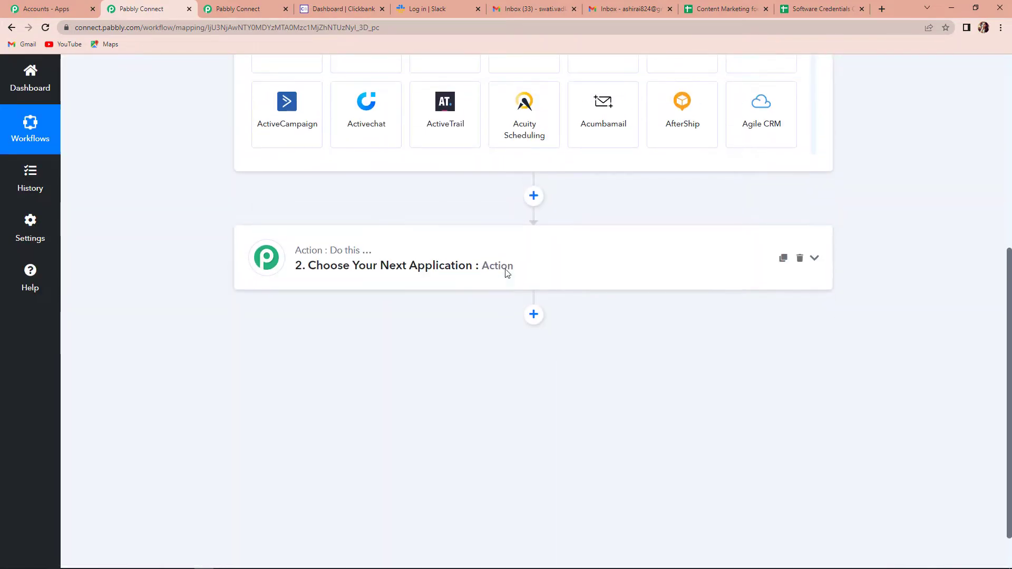
scroll(545, 289, up, 4)
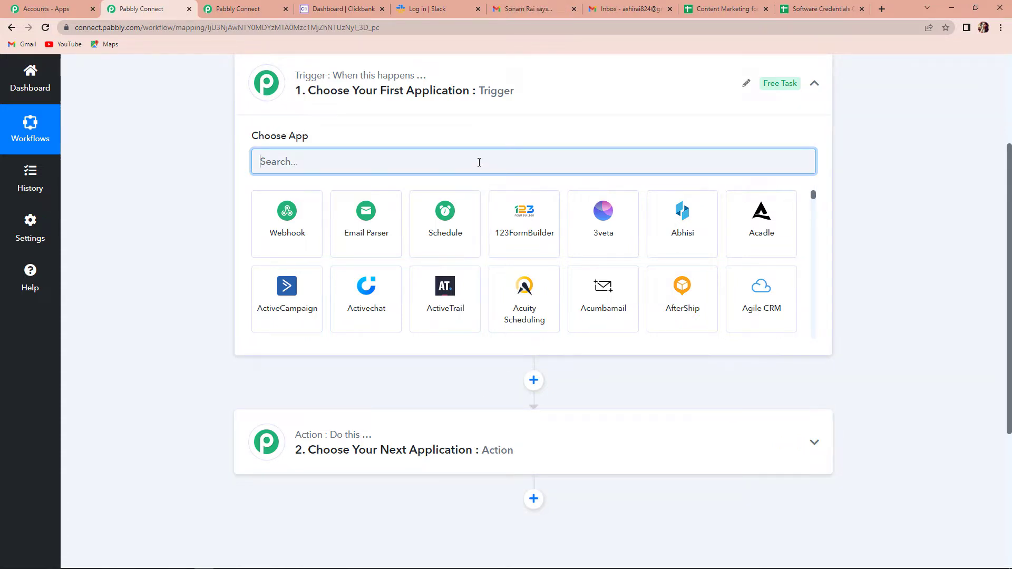
text(click)
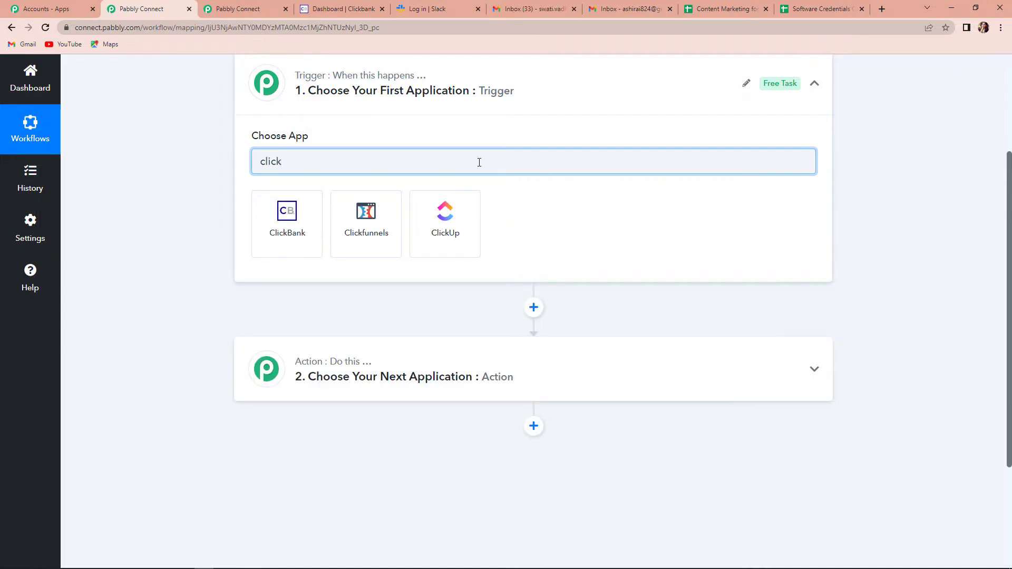
click(277, 239)
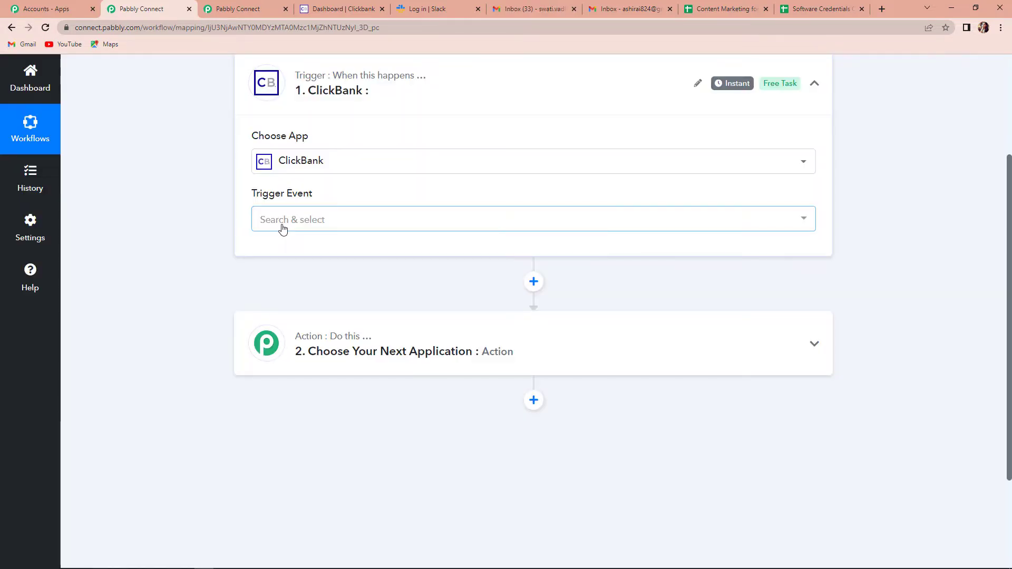
click(283, 226)
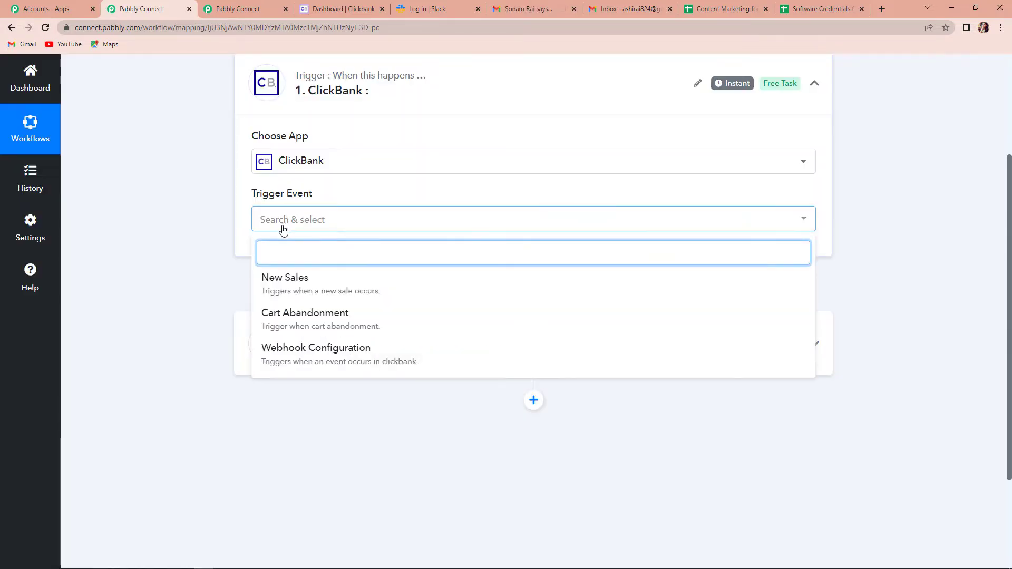
click(319, 319)
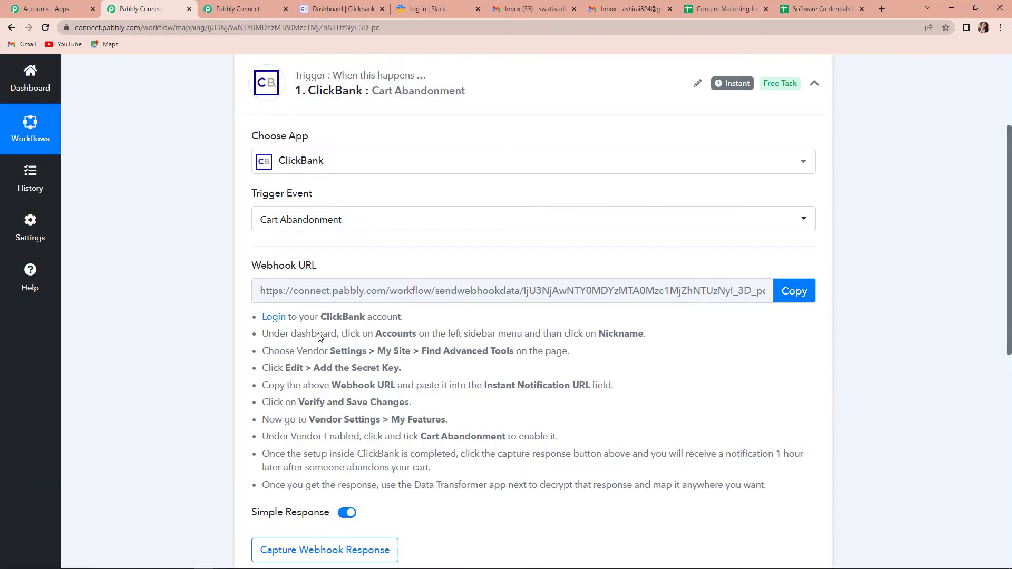
Copy the ClickBank trigger's webhook URL and start capturing the webhook response
scroll(915, 269, down, 2)
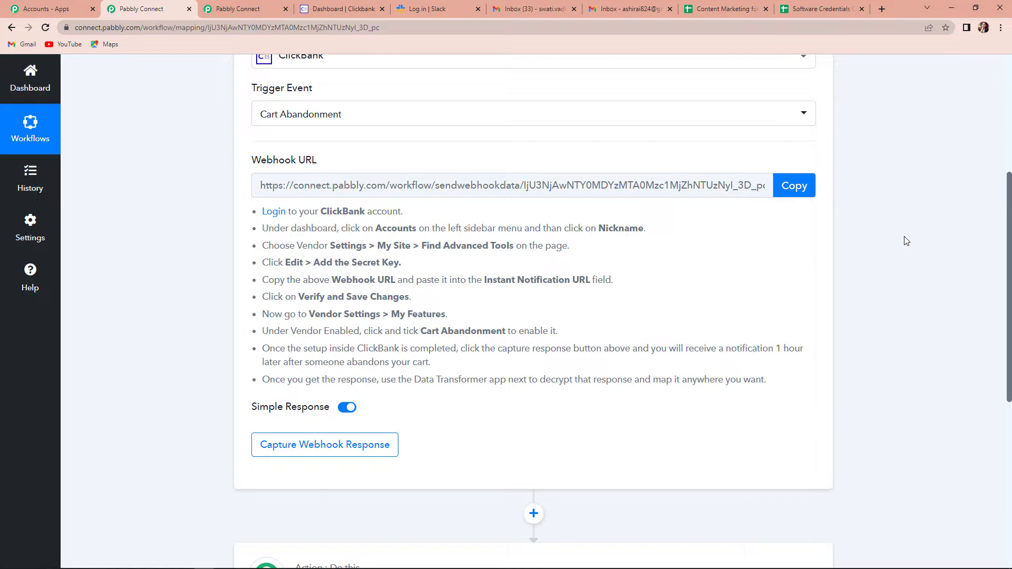
click(794, 185)
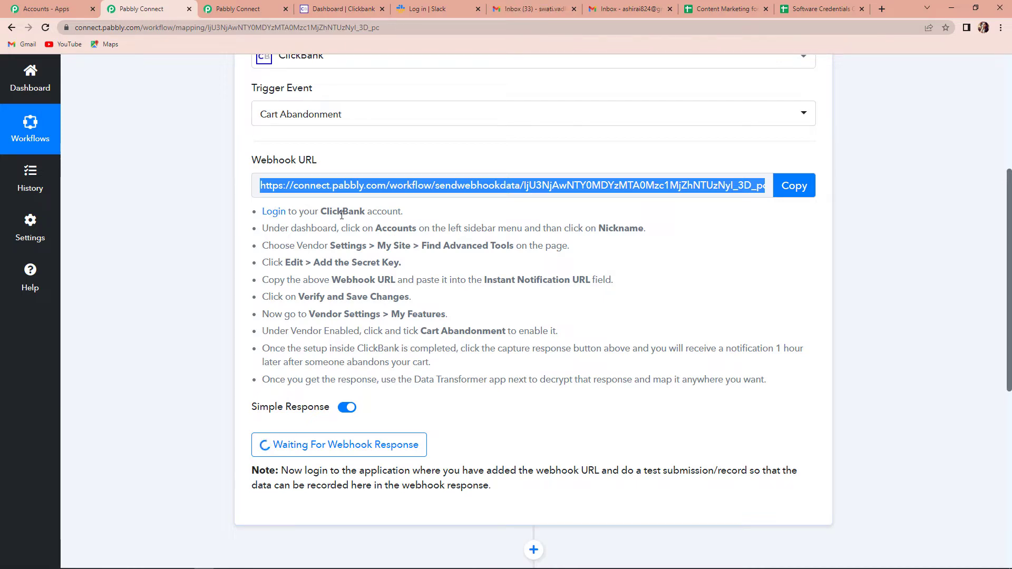
Switch to ClickBank and open the My Site page in the vendor settings of the listed account nickname
click(344, 8)
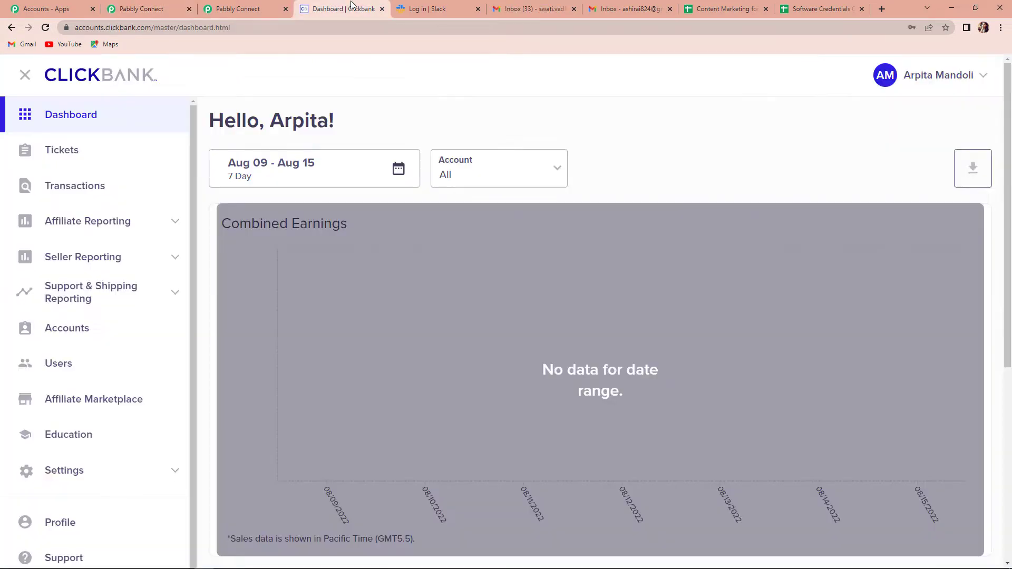
scroll(121, 211, down, 3)
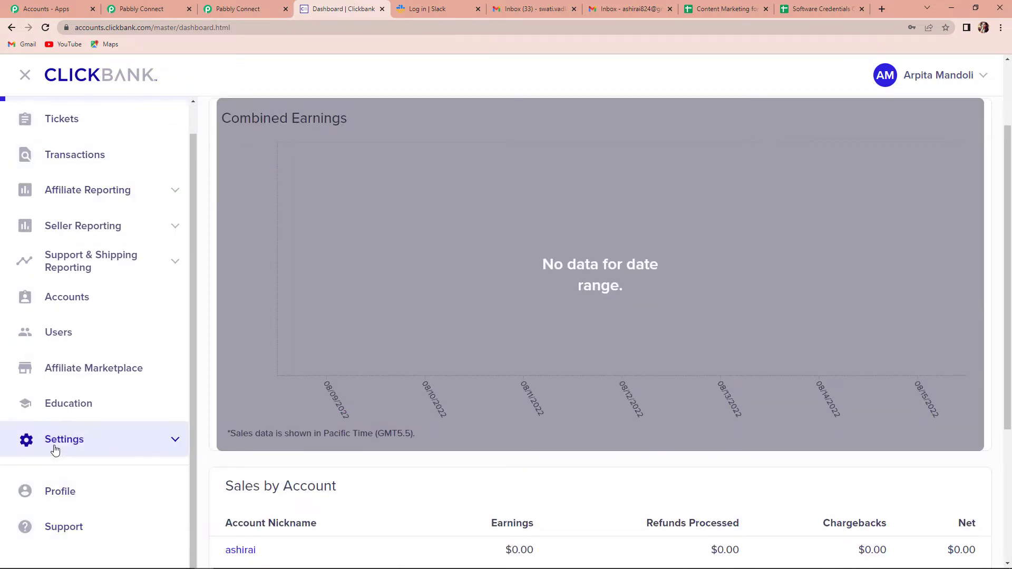
click(66, 299)
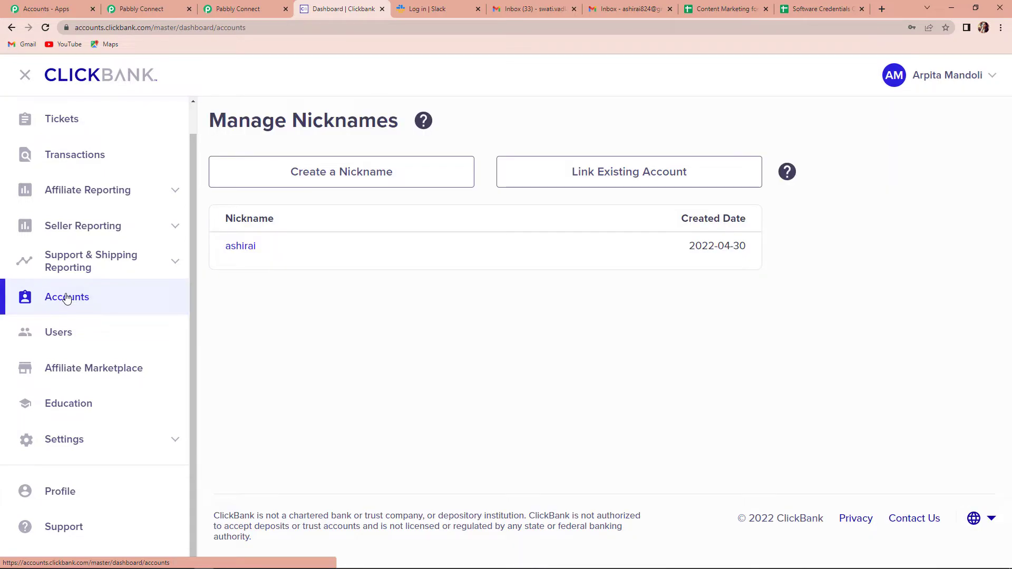
click(237, 252)
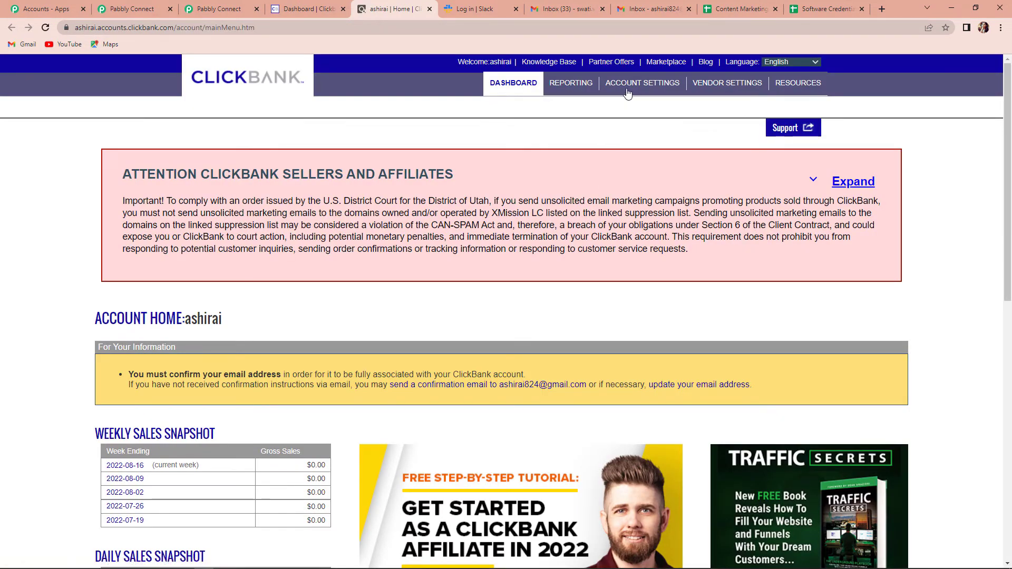
click(717, 85)
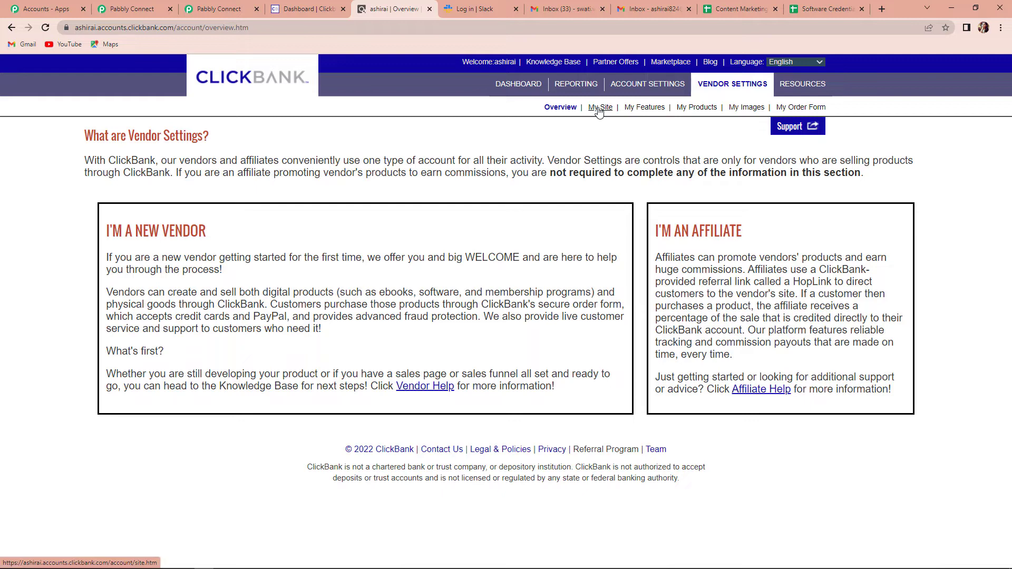
click(600, 108)
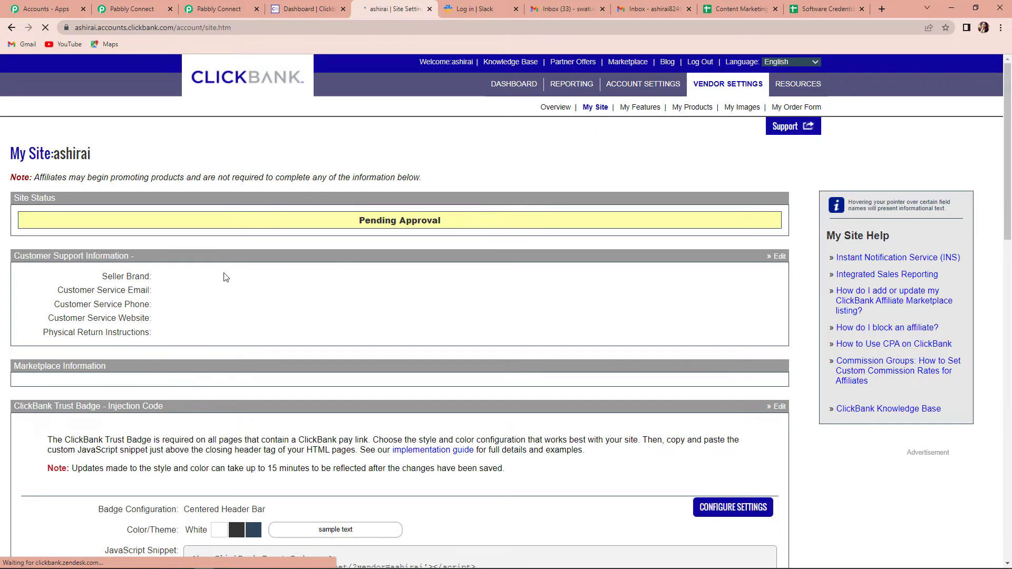
Replace the first Instant Notification URL in the site's Advanced Tools with the copied webhook URL
scroll(223, 277, down, 5)
scroll(223, 277, down, 7)
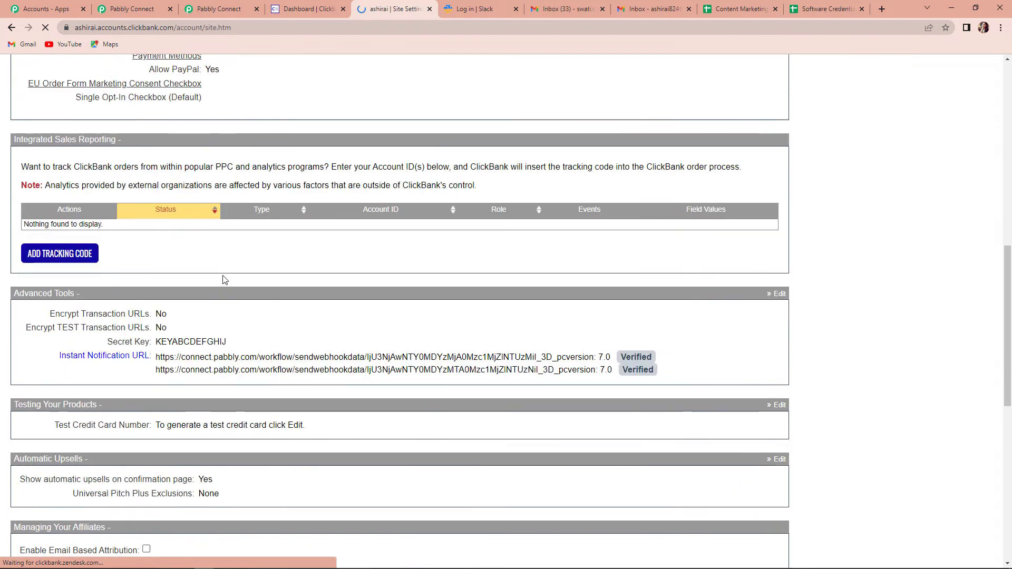
drag(12, 246, 82, 247)
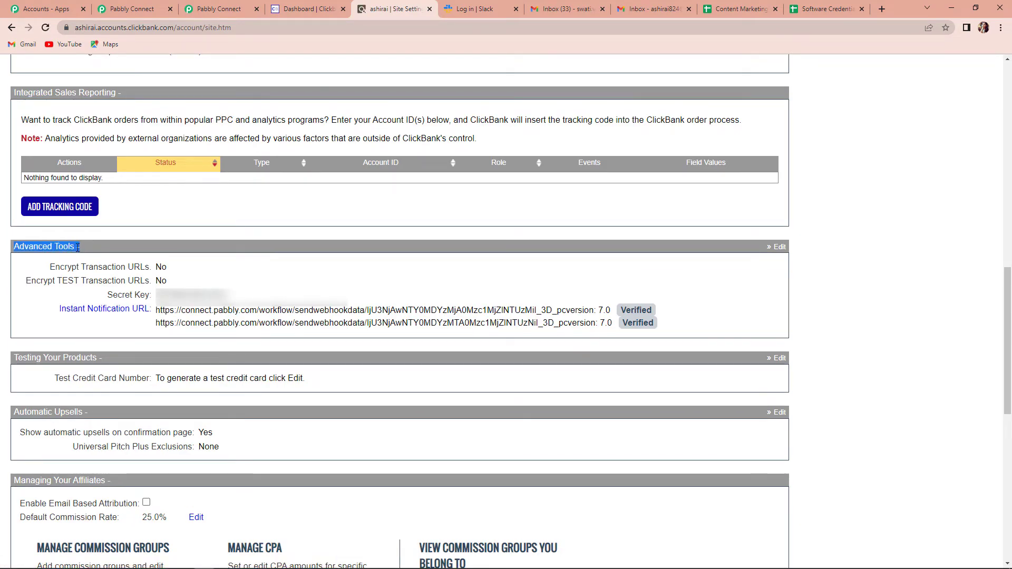
click(779, 247)
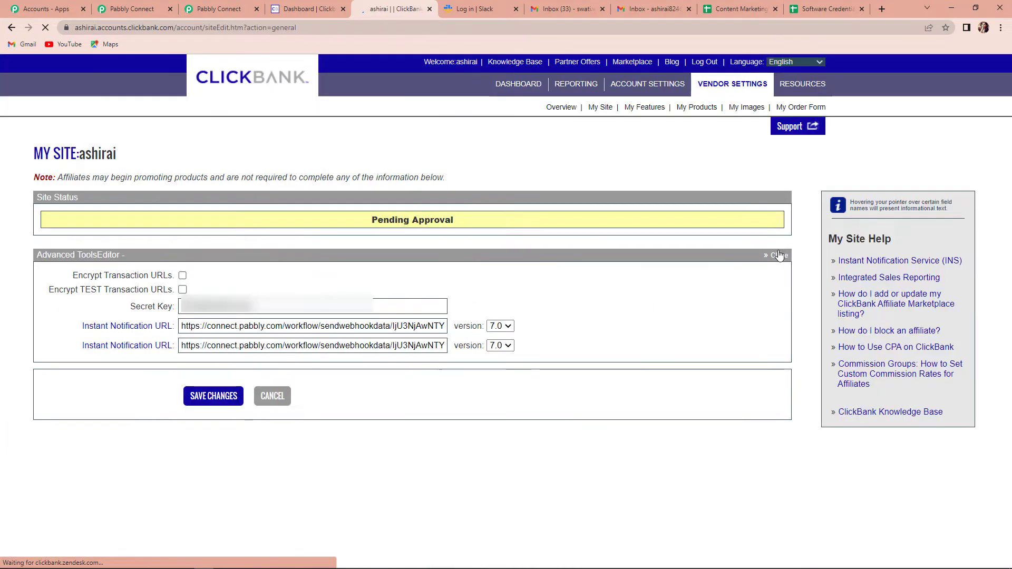
mouse_move(138, 311)
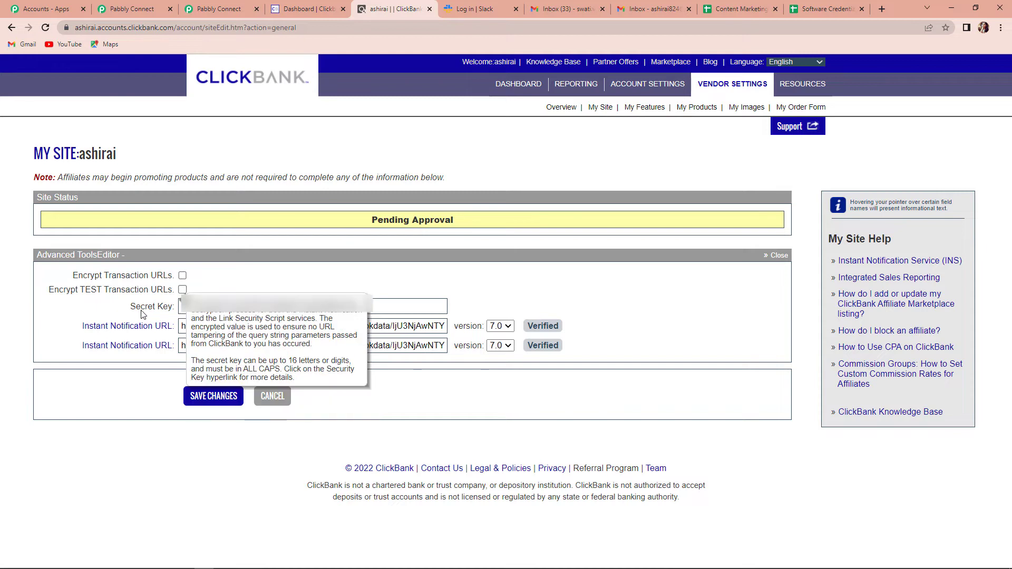
mouse_move(164, 331)
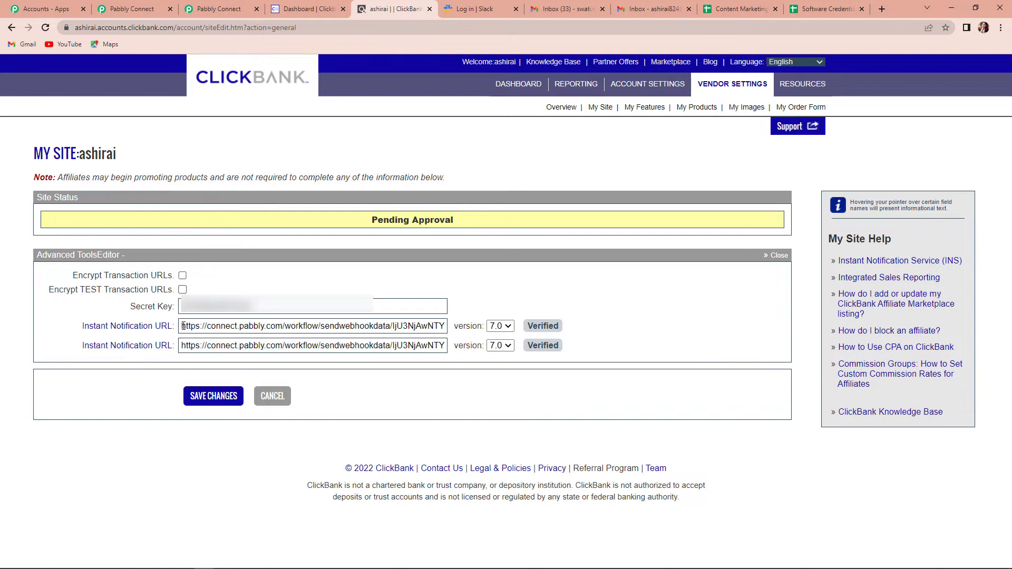
drag(182, 326, 610, 330)
key(BackSpace)
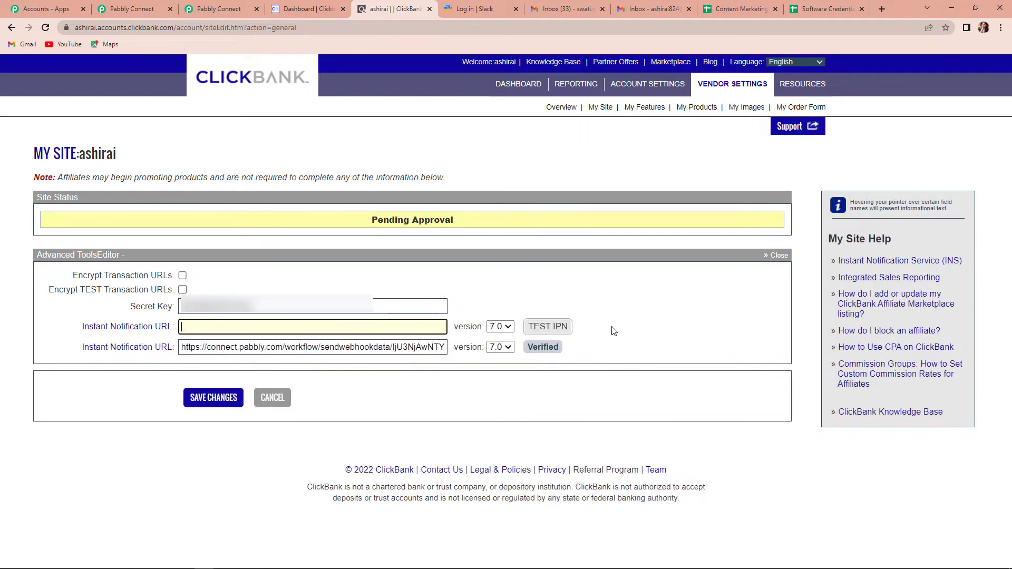
key(ctrl+v)
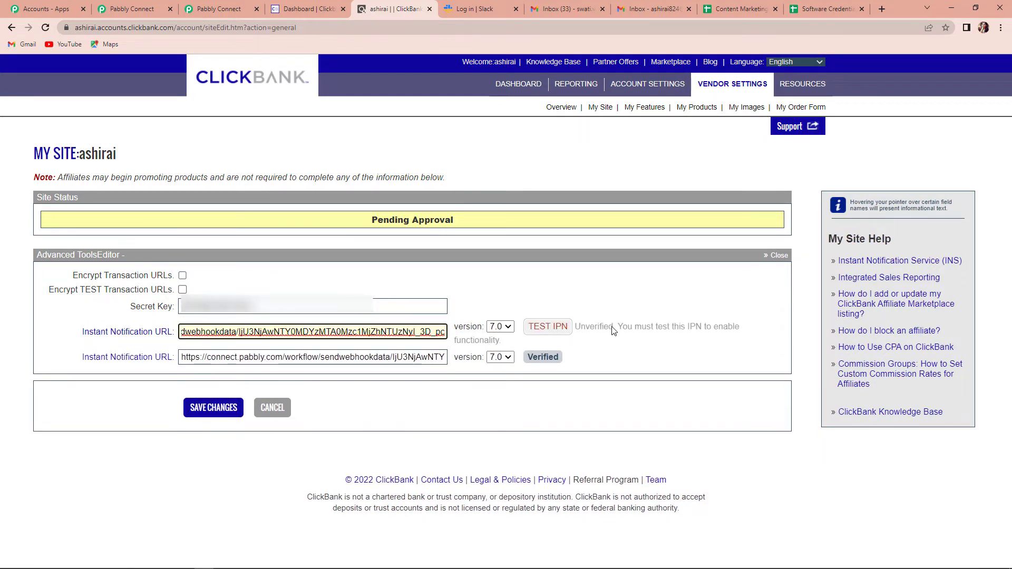
Verify the new Instant Notification URL and save the Advanced Tools changes in ClickBank
click(147, 16)
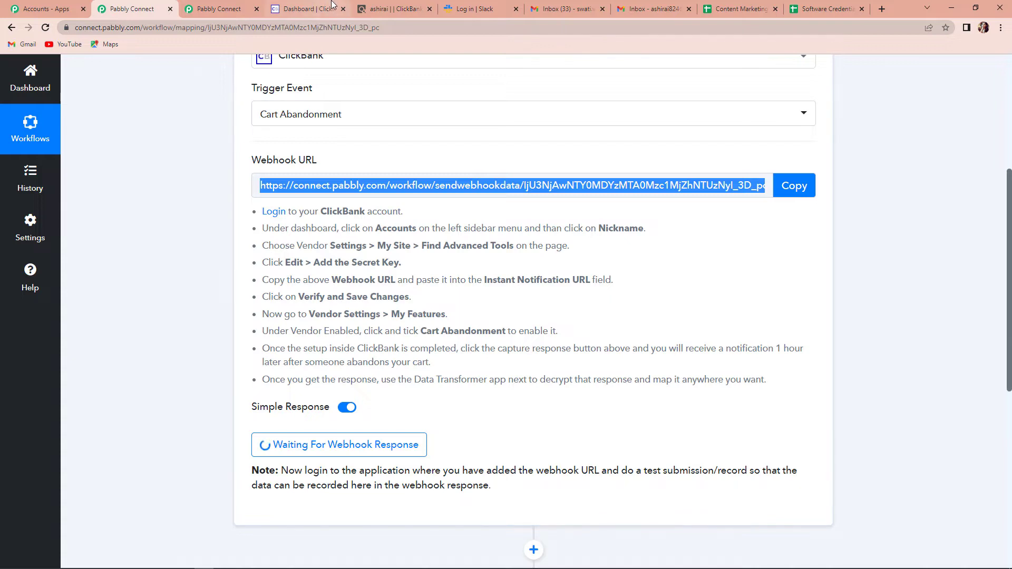
click(311, 9)
key(ctrl+Tab)
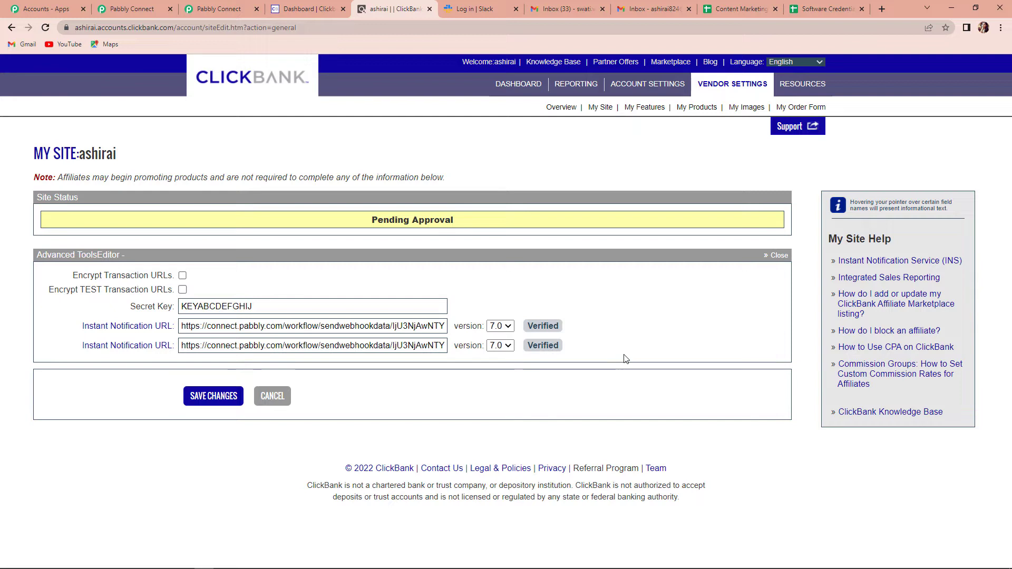
click(222, 398)
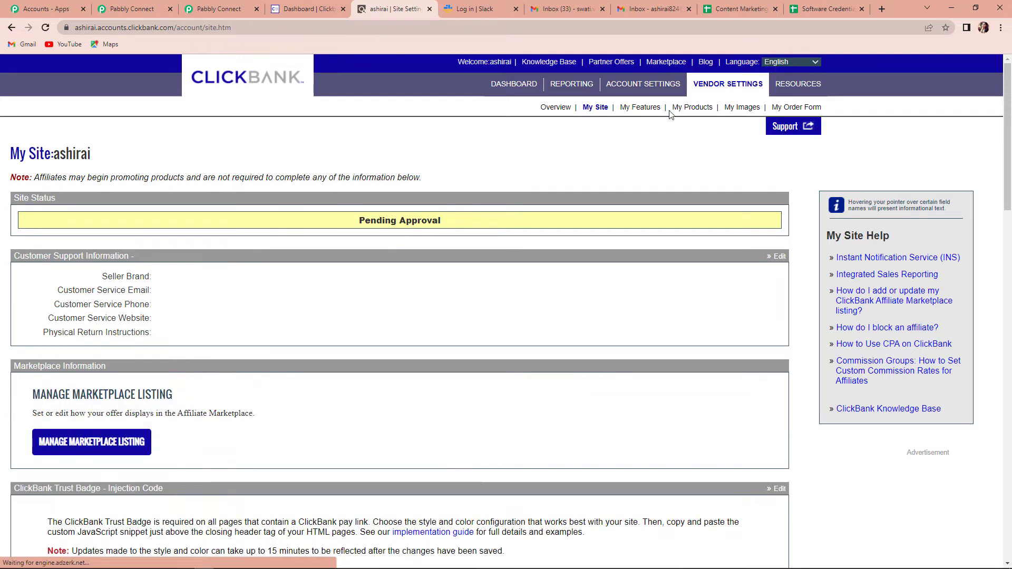
Open My Features in the vendor settings and check whether Cart Abandonment is enabled
click(639, 109)
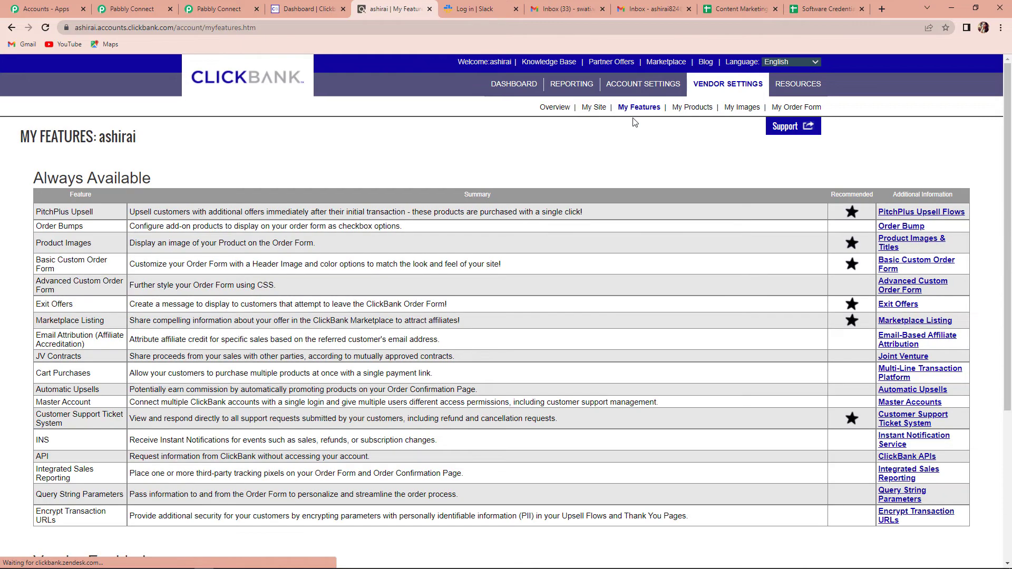
scroll(637, 234, down, 5)
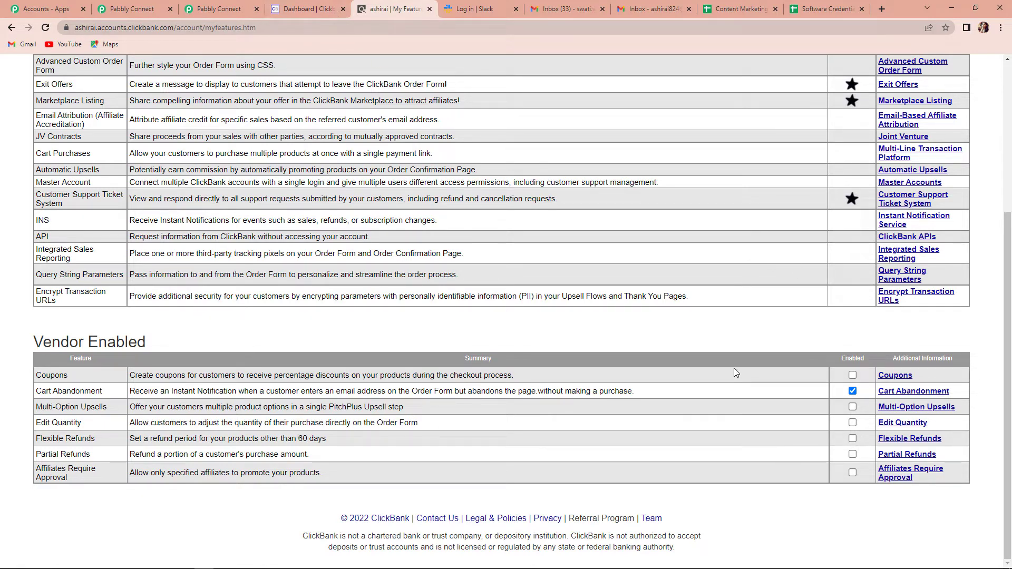
Switch back to the Pabbly Connect workflow and review the captured webhook response
click(118, 10)
scroll(573, 378, down, 3)
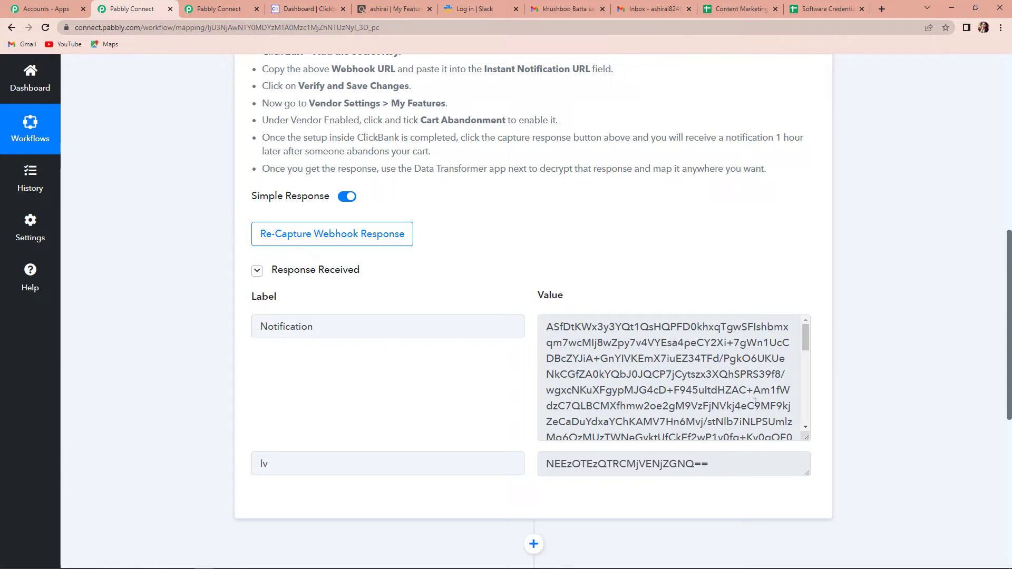
scroll(919, 374, down, 8)
scroll(642, 429, up, 2)
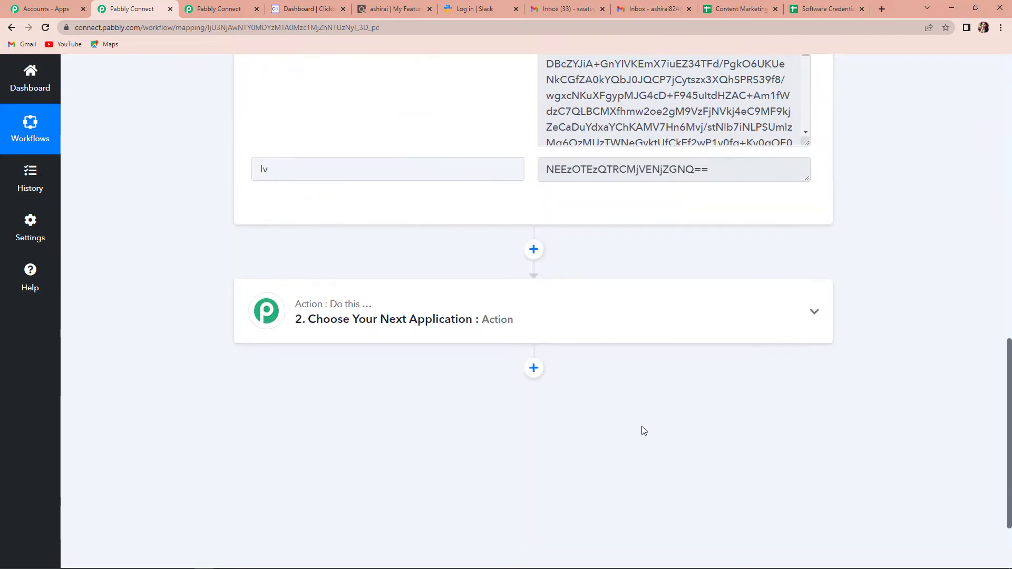
Search for "data" in the second step's action apps and choose Data Transformer
click(384, 322)
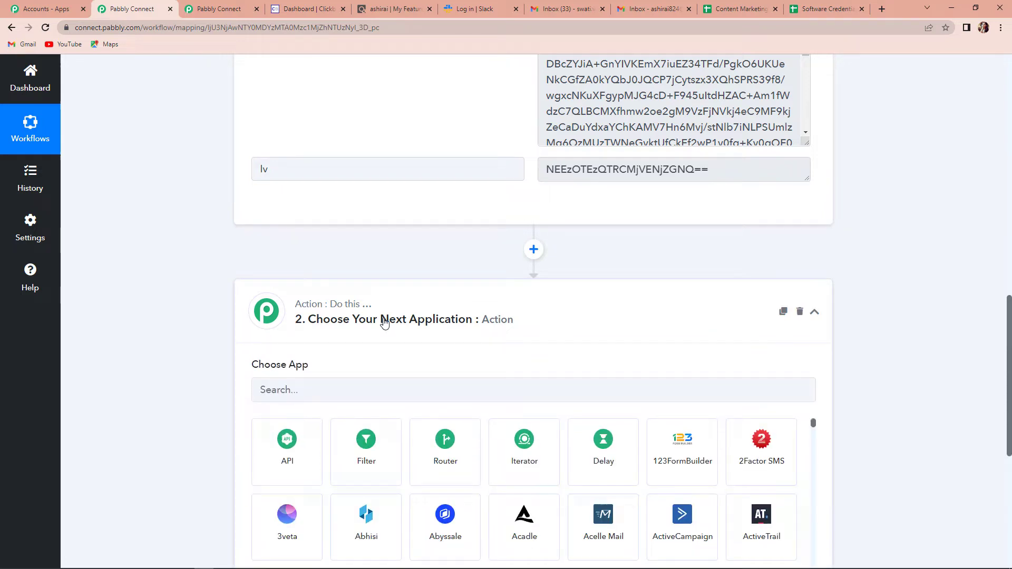
click(379, 393)
text(s)
key(BackSpace)
text(data)
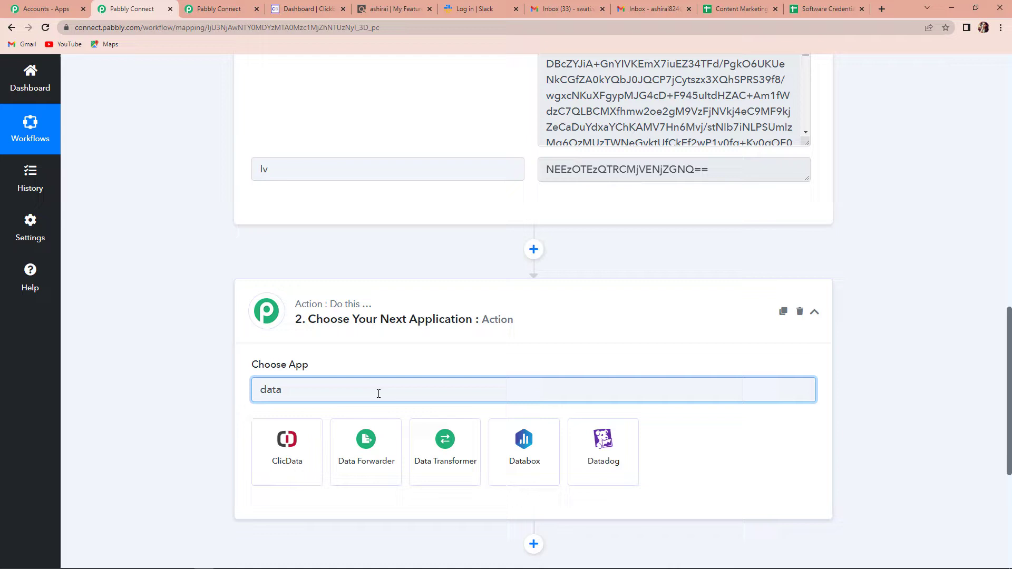
click(434, 454)
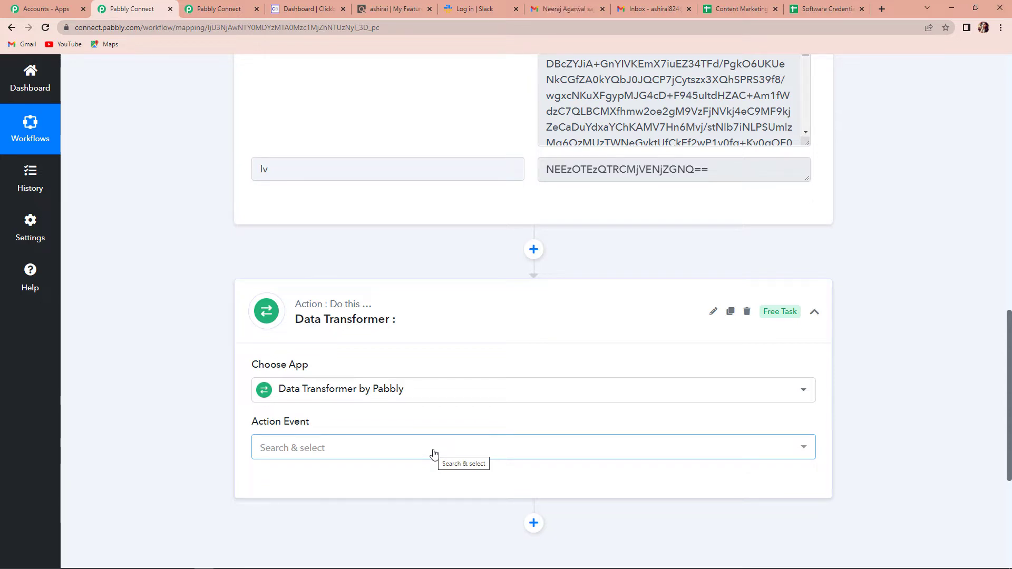
Set the Data Transformer's action event to ClickBank and connect it
click(298, 452)
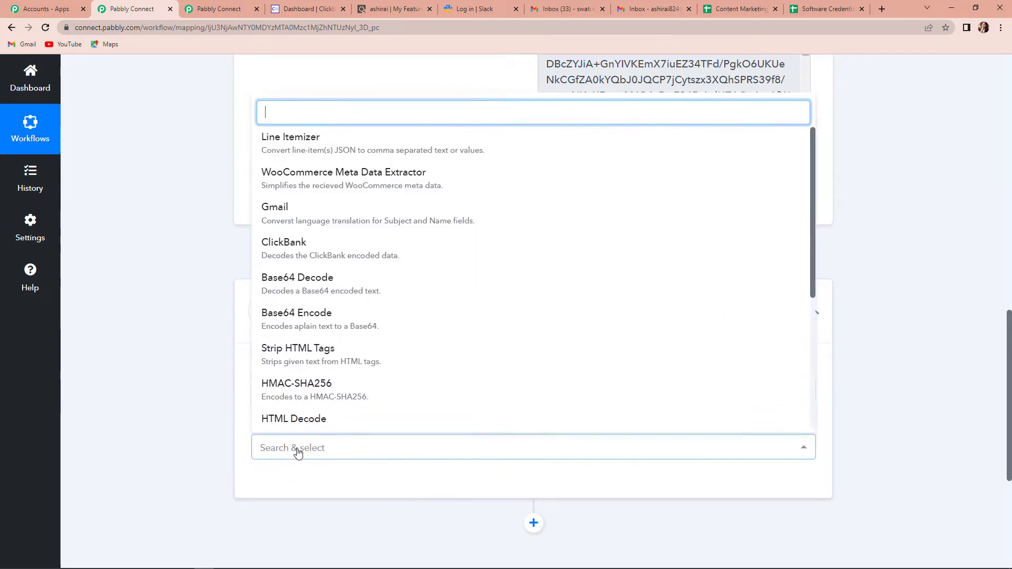
click(290, 253)
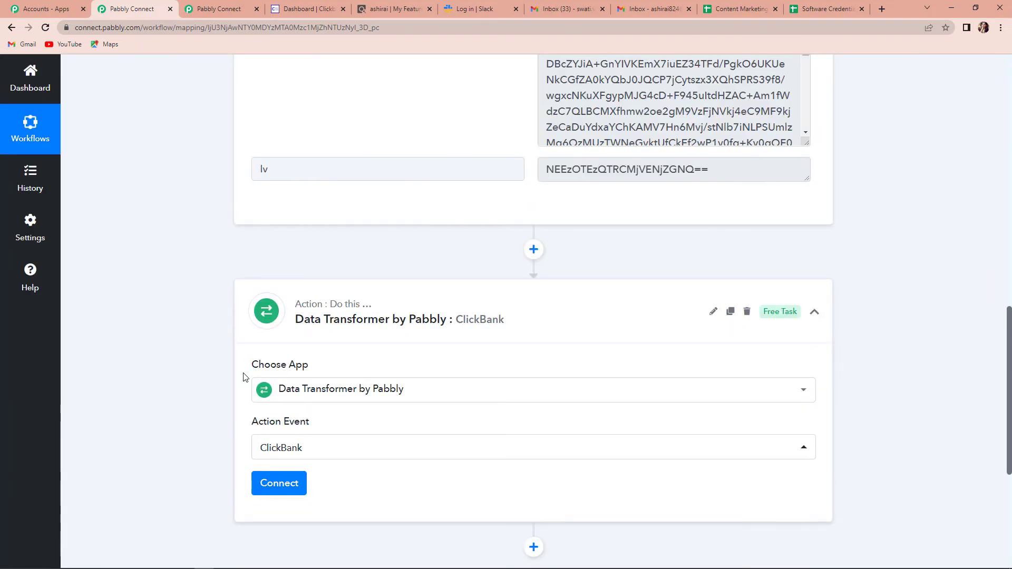
click(282, 487)
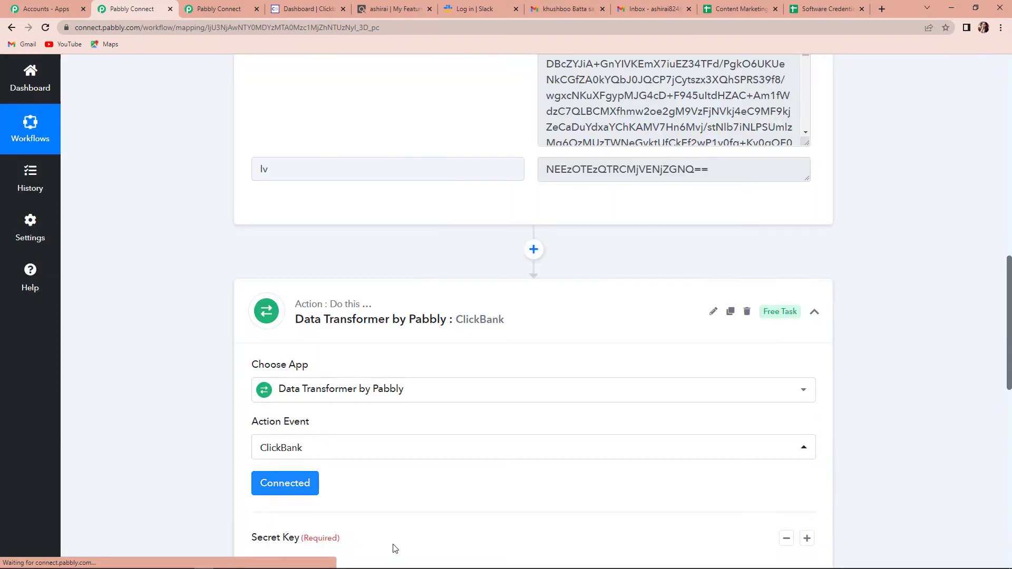
scroll(390, 527, down, 5)
scroll(385, 498, down, 1)
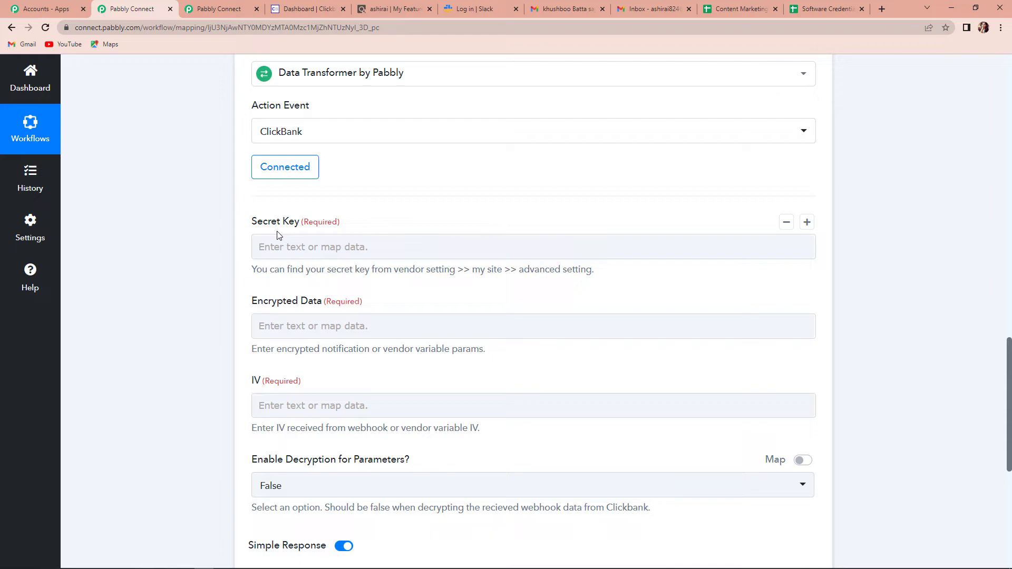
Switch to the ClickBank tab and copy the secret key from the Advanced Tools section of My Site
click(385, 10)
scroll(430, 338, up, 2)
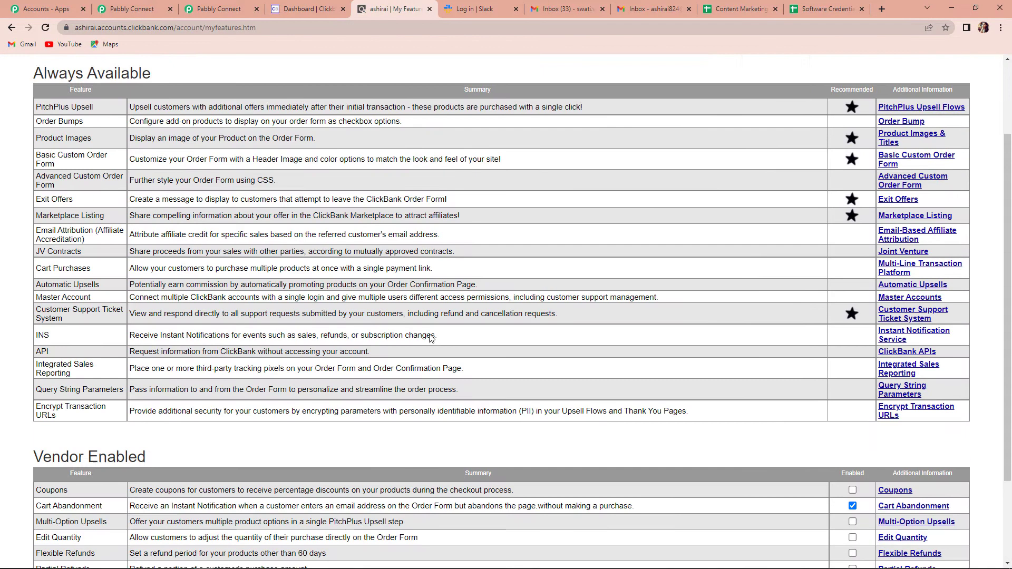
scroll(430, 338, up, 2)
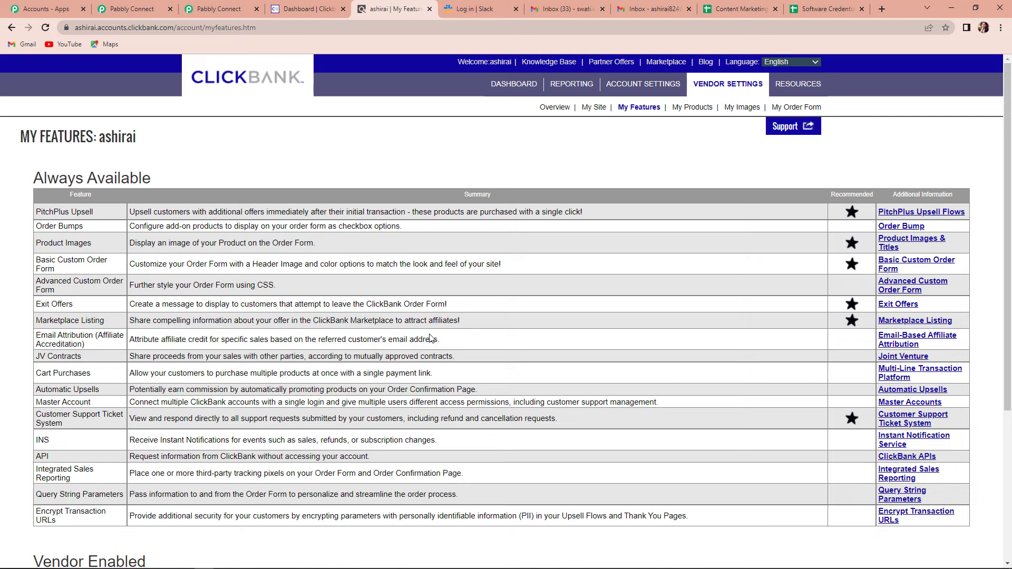
click(593, 109)
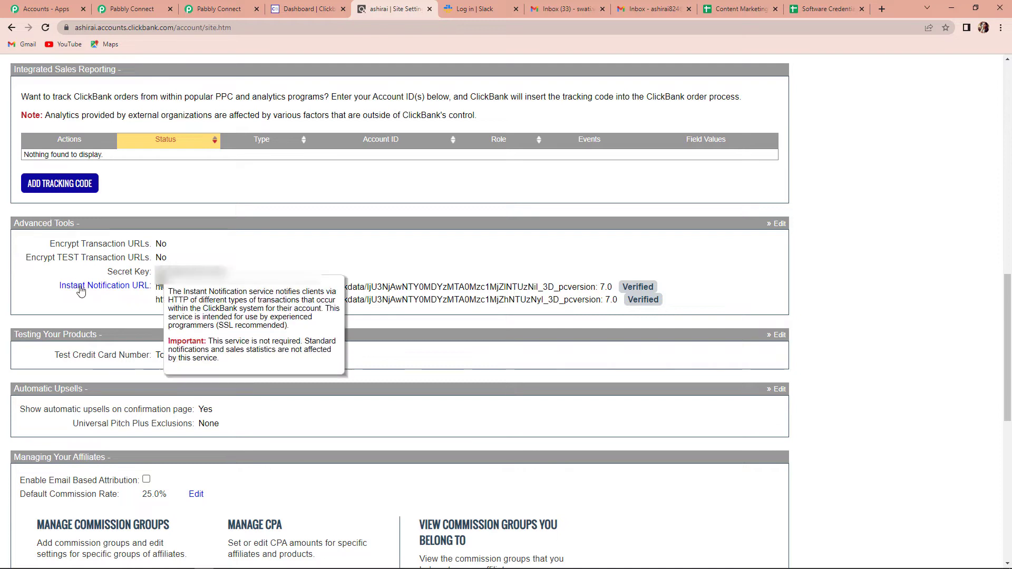
mouse_move(144, 272)
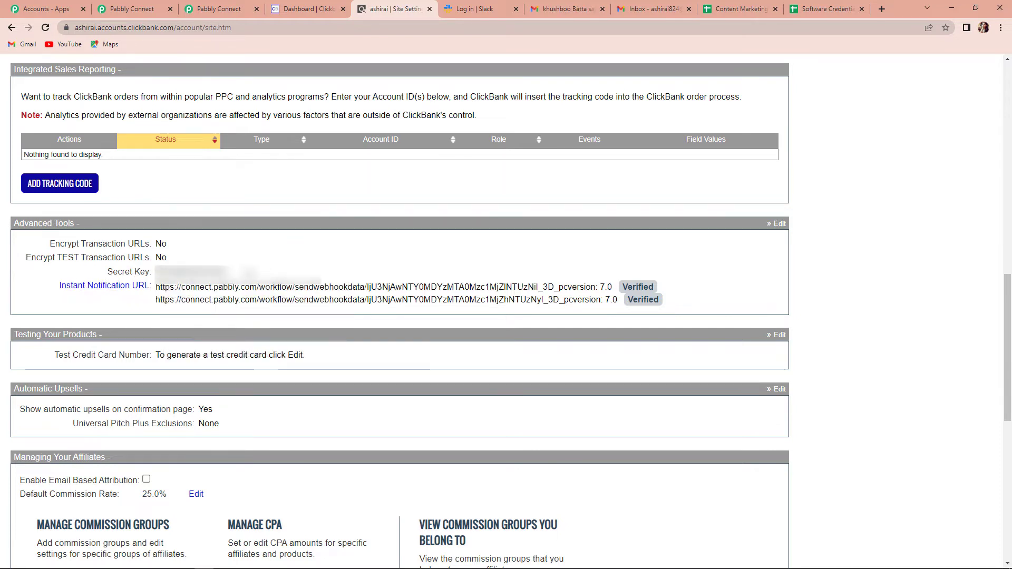
drag(227, 272, 156, 272)
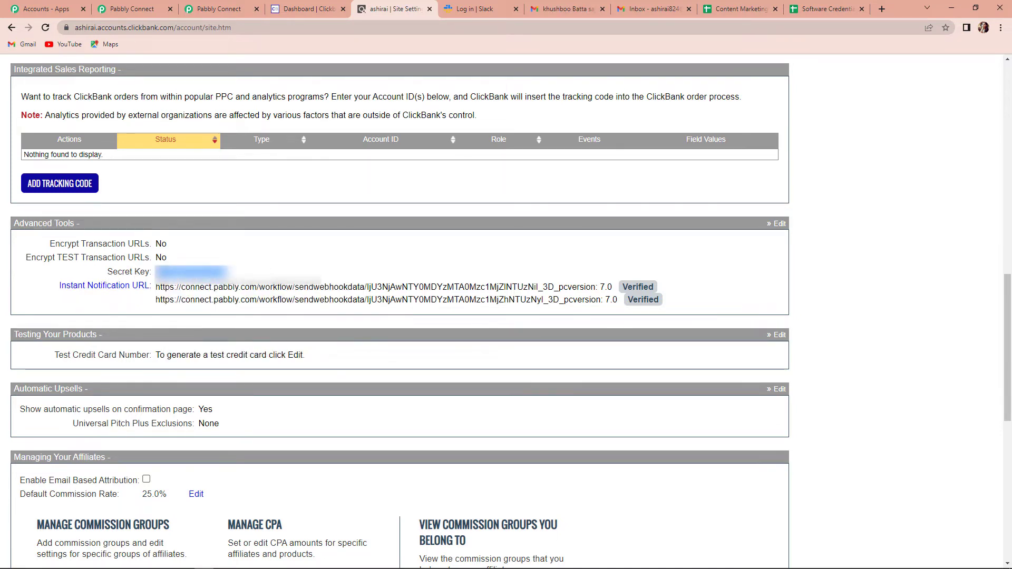
right_click(222, 273)
click(237, 288)
Return to the Pabbly Connect workflow and paste the copied key into the Data Transformer's Secret Key field
click(135, 9)
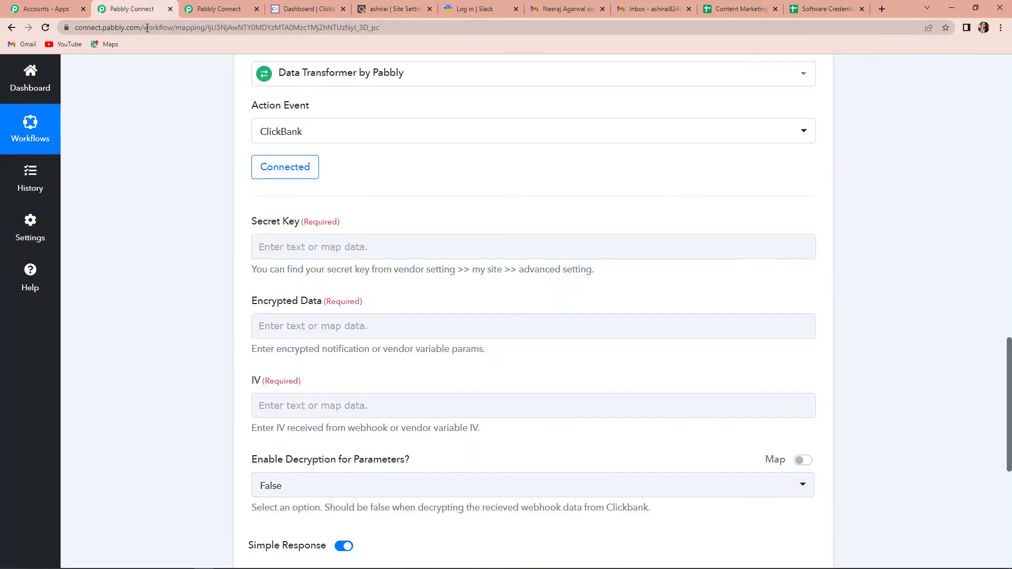
click(328, 245)
key(ctrl+v)
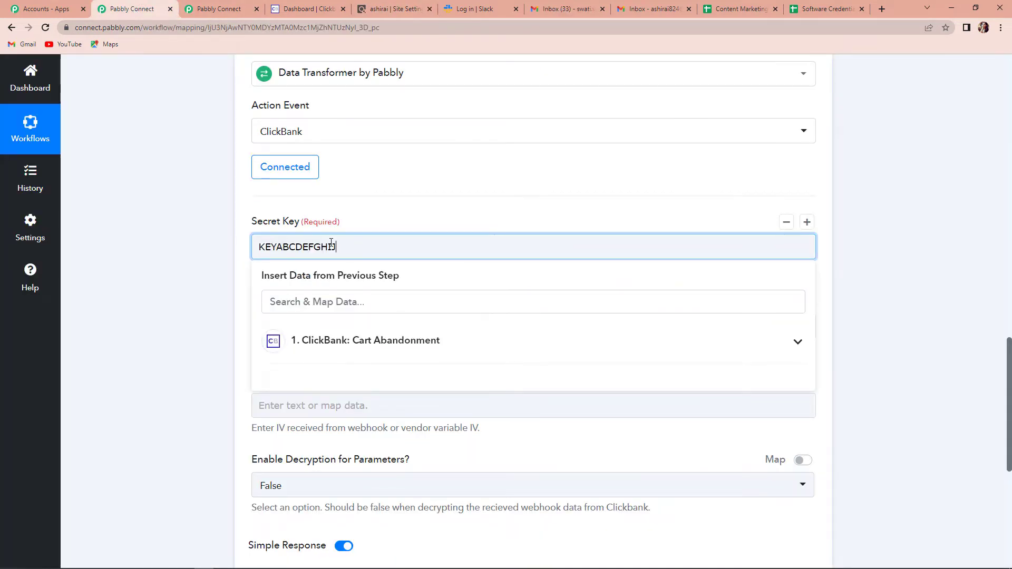
click(178, 270)
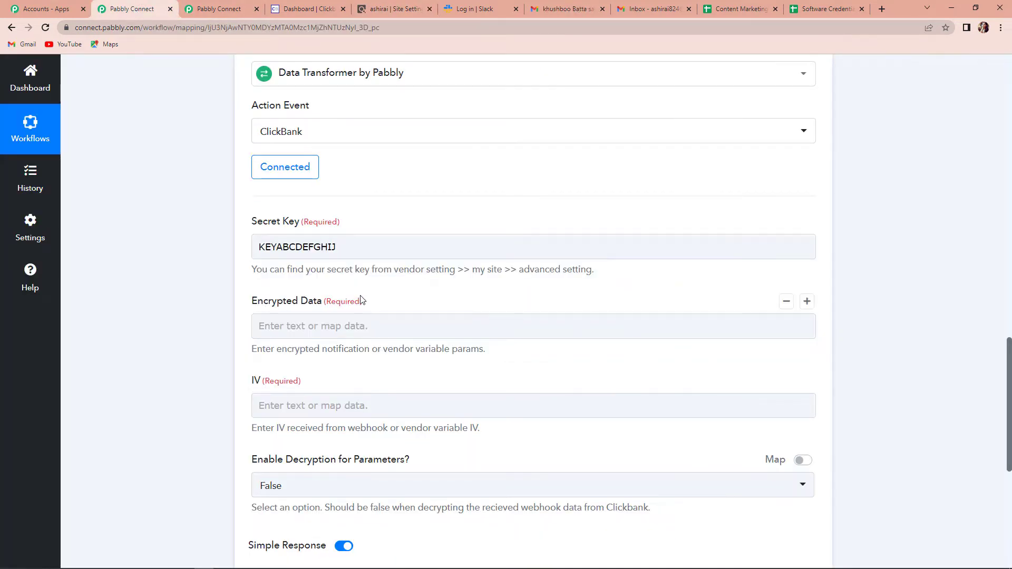
Map Encrypted Data to the Notification value from the ClickBank Cart Abandonment trigger
click(348, 325)
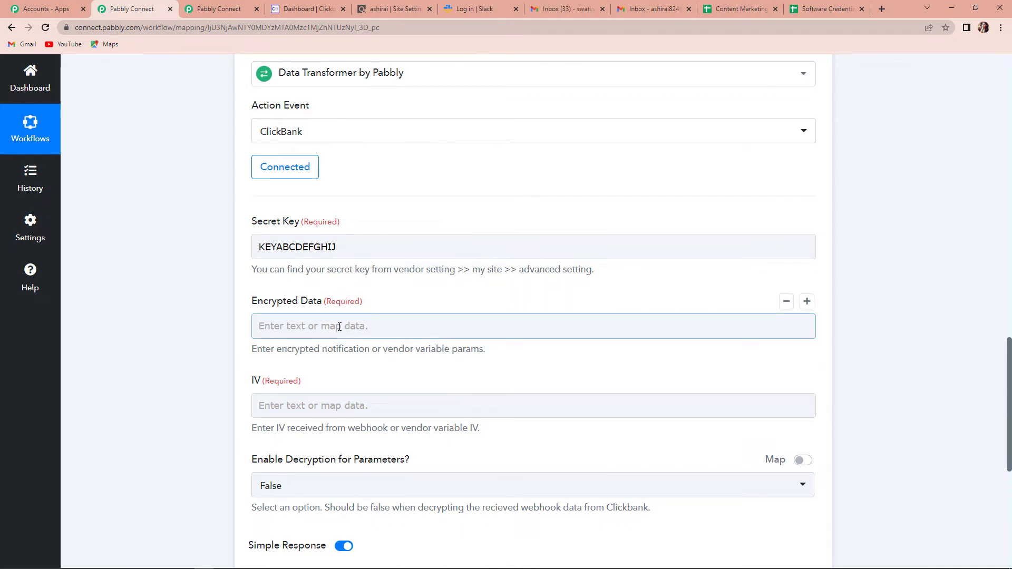
click(339, 326)
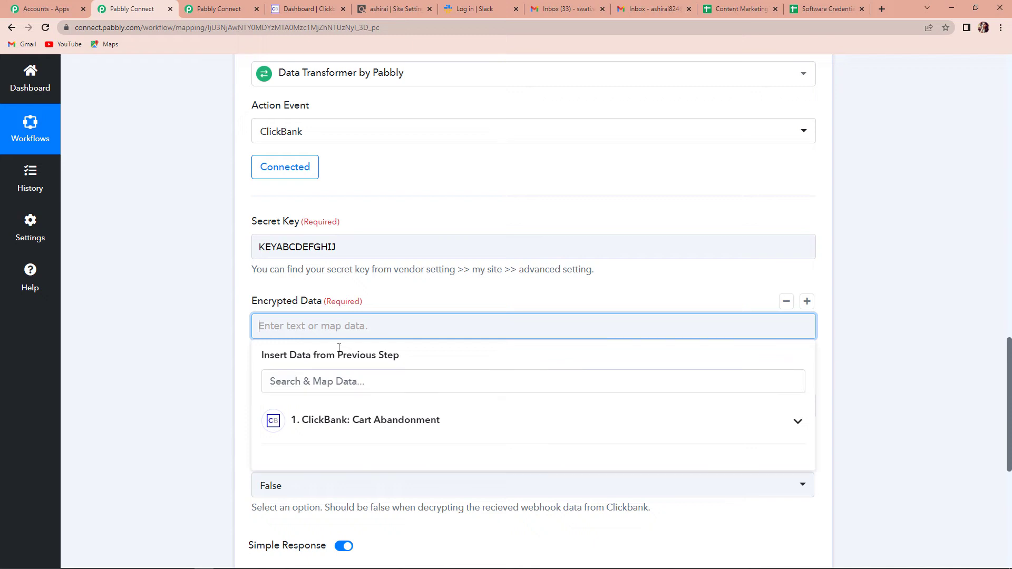
click(353, 422)
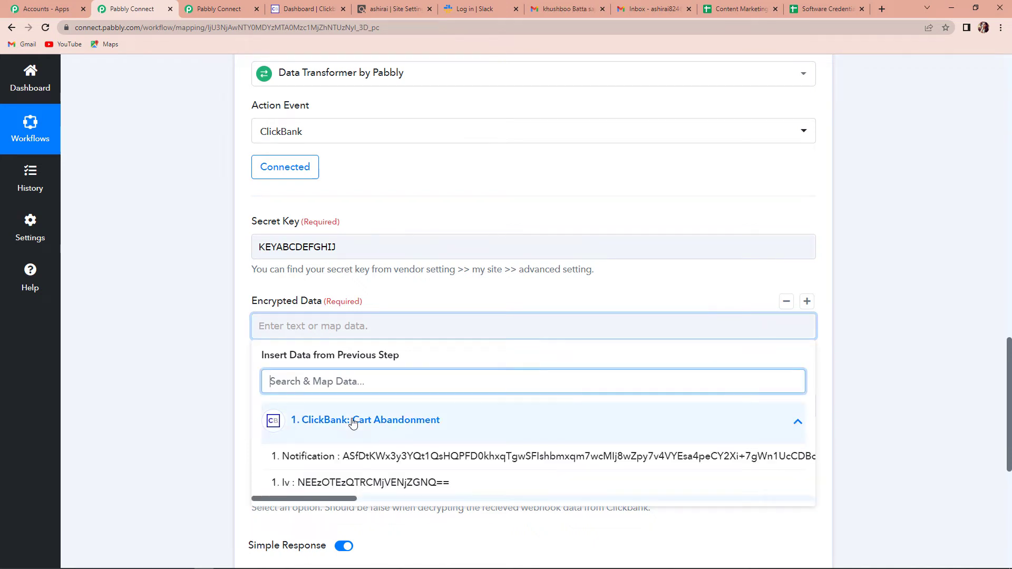
click(374, 457)
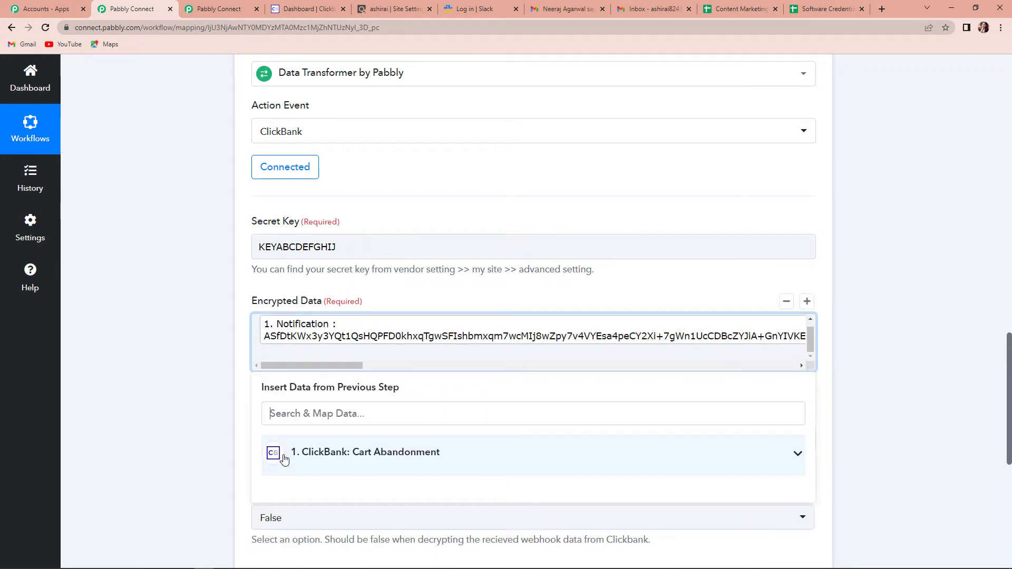
click(214, 385)
Map the IV field to the Cart Abandonment trigger's Iv value, and save the action with a test request
scroll(214, 385, down, 2)
click(291, 333)
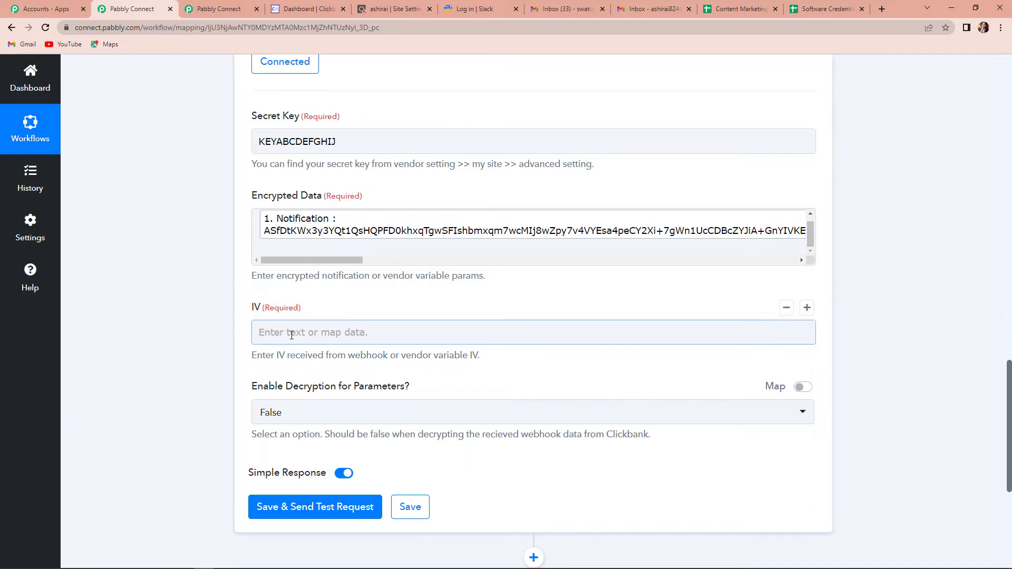
click(325, 426)
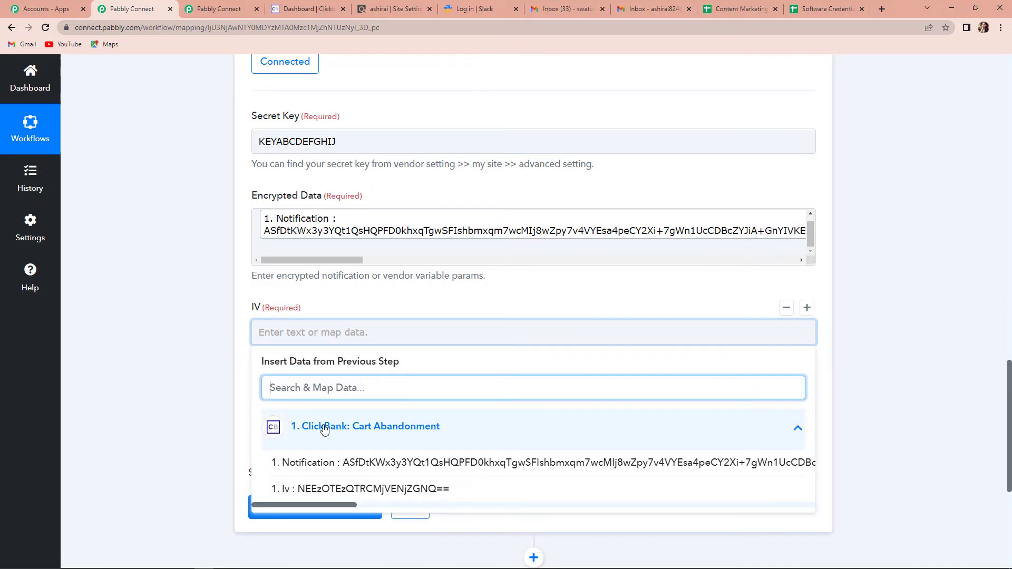
click(315, 492)
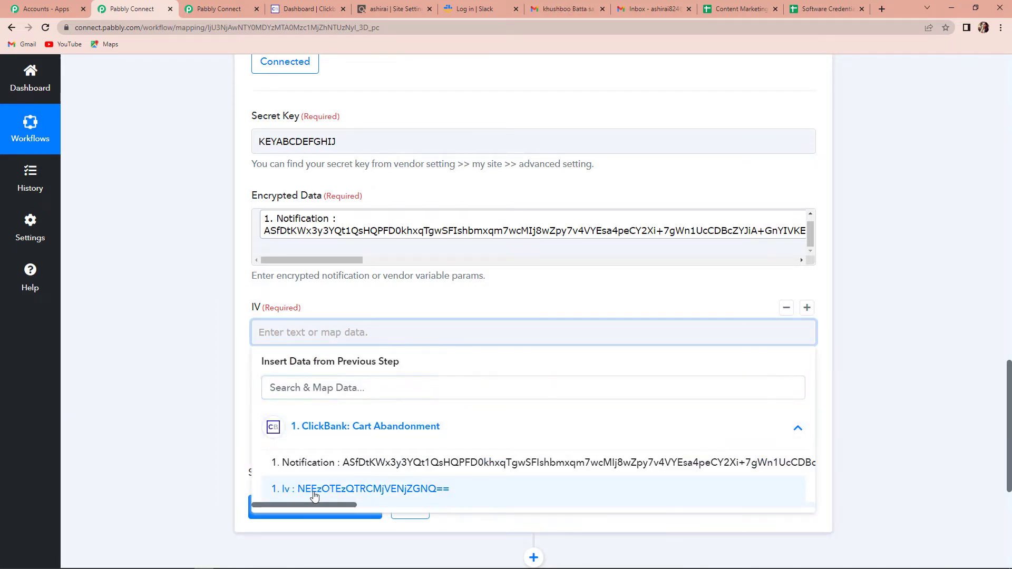
click(148, 440)
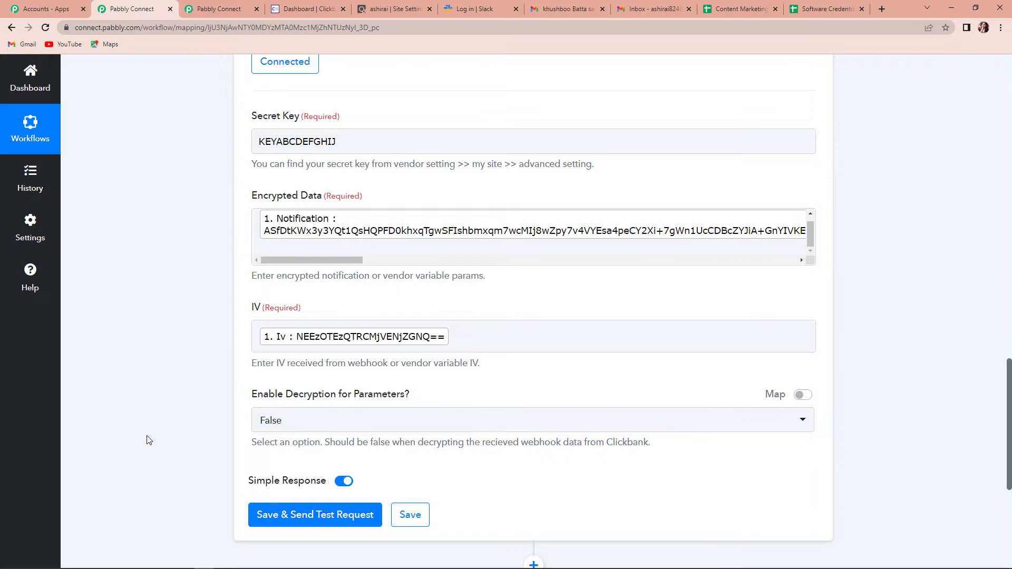
scroll(264, 421, down, 2)
click(316, 411)
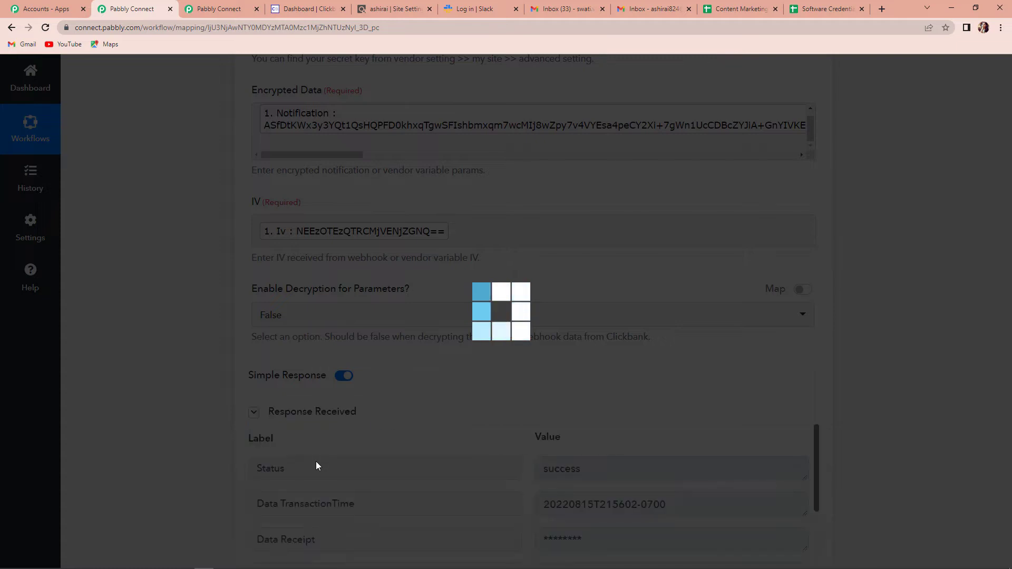
Review the decrypted response for the transaction, product, and customer shipping and billing fields
scroll(949, 369, down, 3)
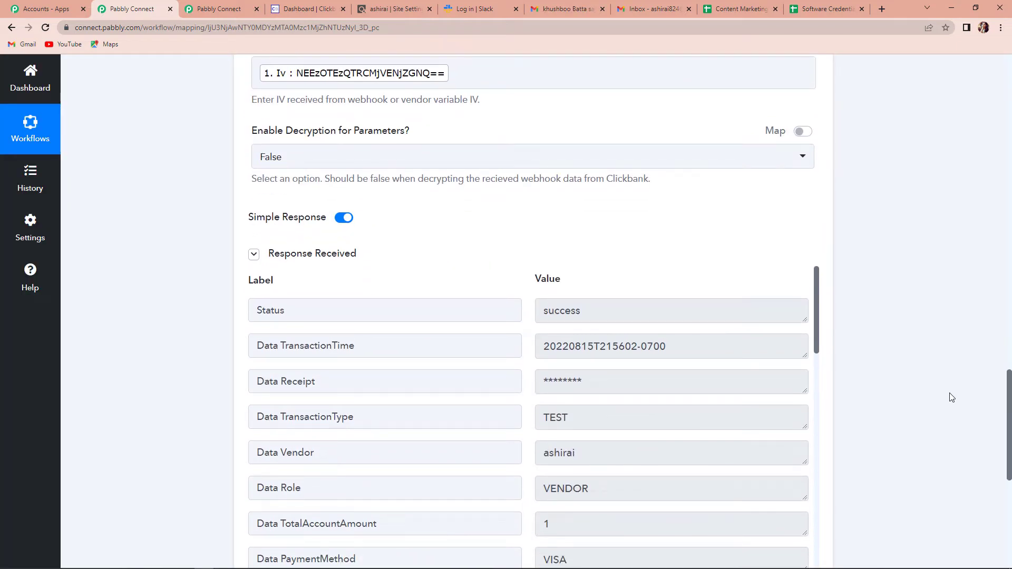
scroll(951, 397, down, 2)
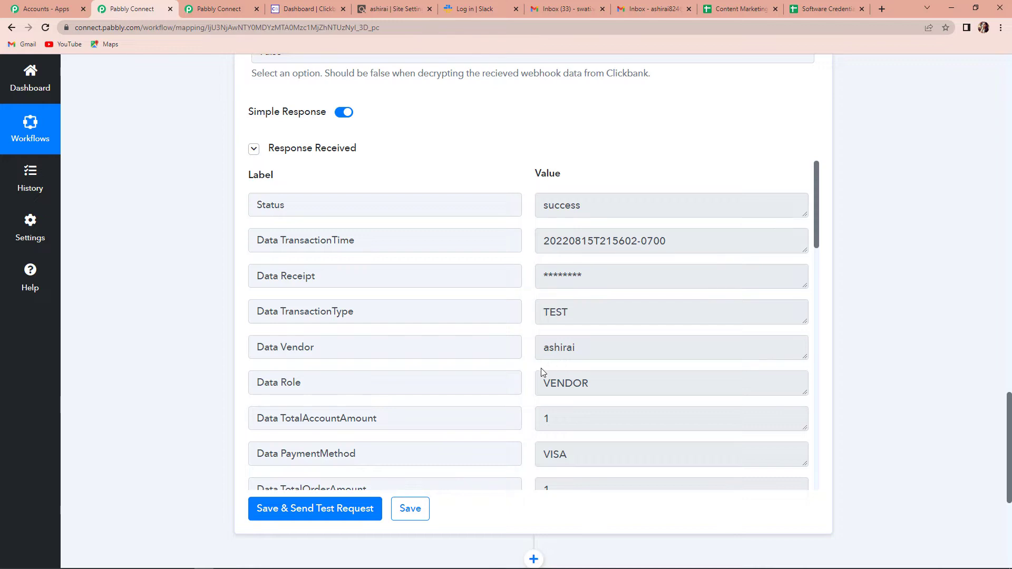
scroll(478, 361, down, 2)
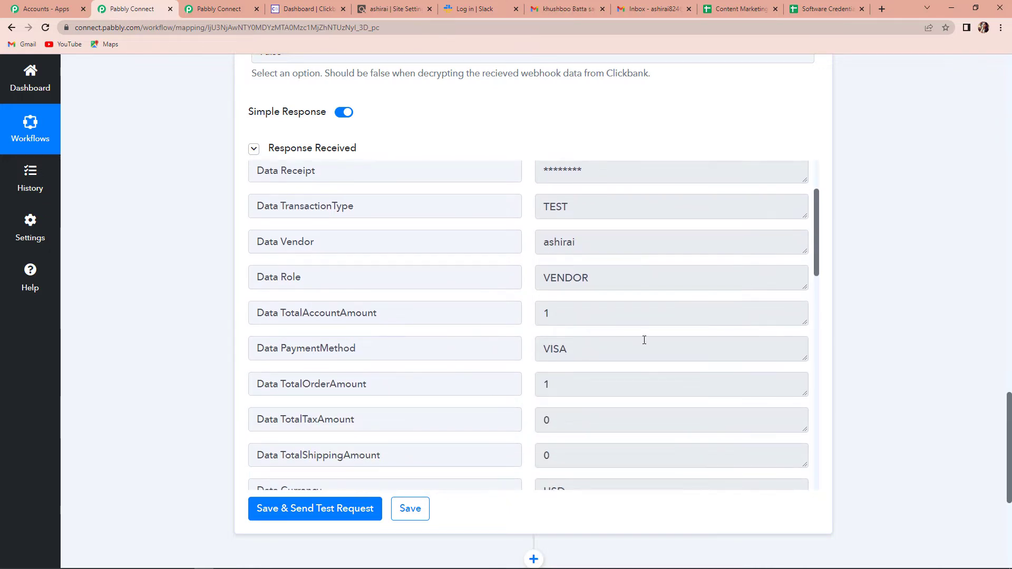
scroll(644, 341, down, 1)
scroll(644, 340, down, 4)
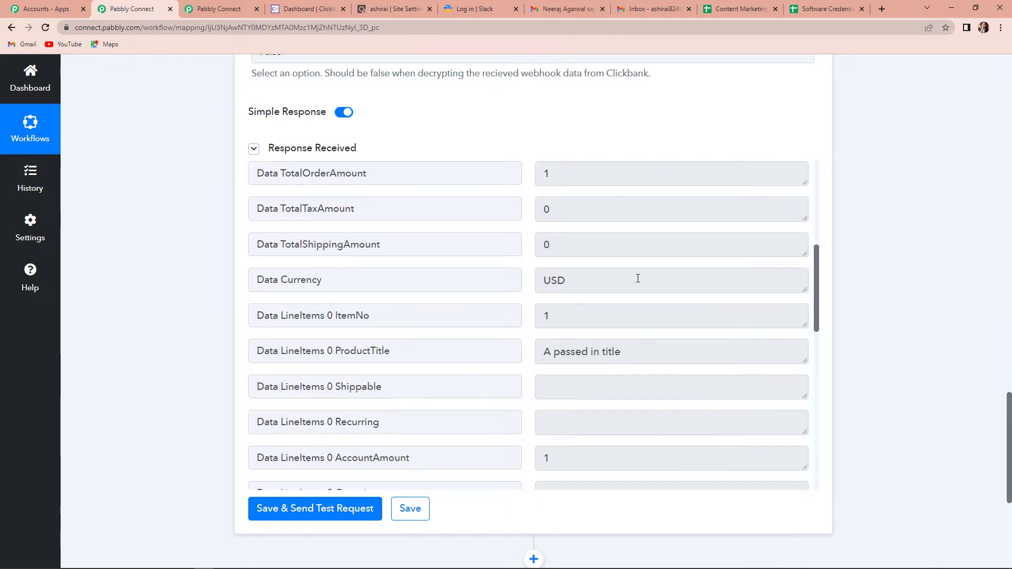
scroll(678, 385, down, 3)
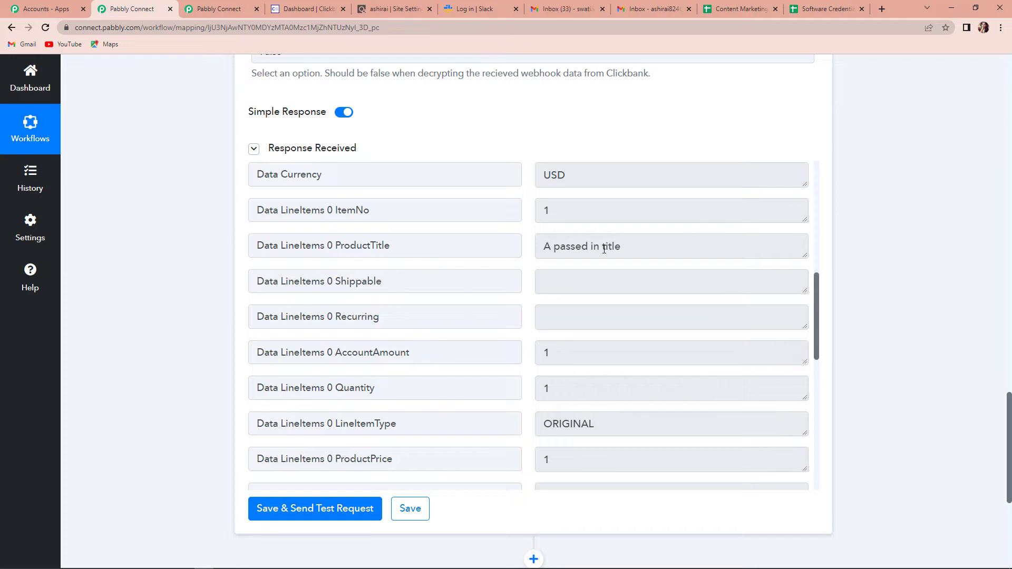
scroll(685, 328, down, 3)
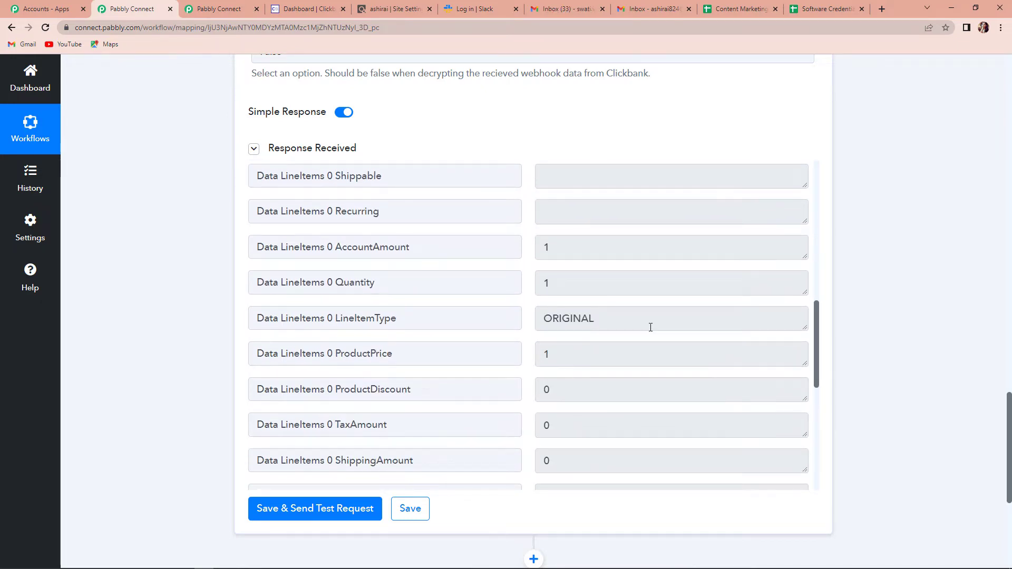
scroll(651, 327, down, 6)
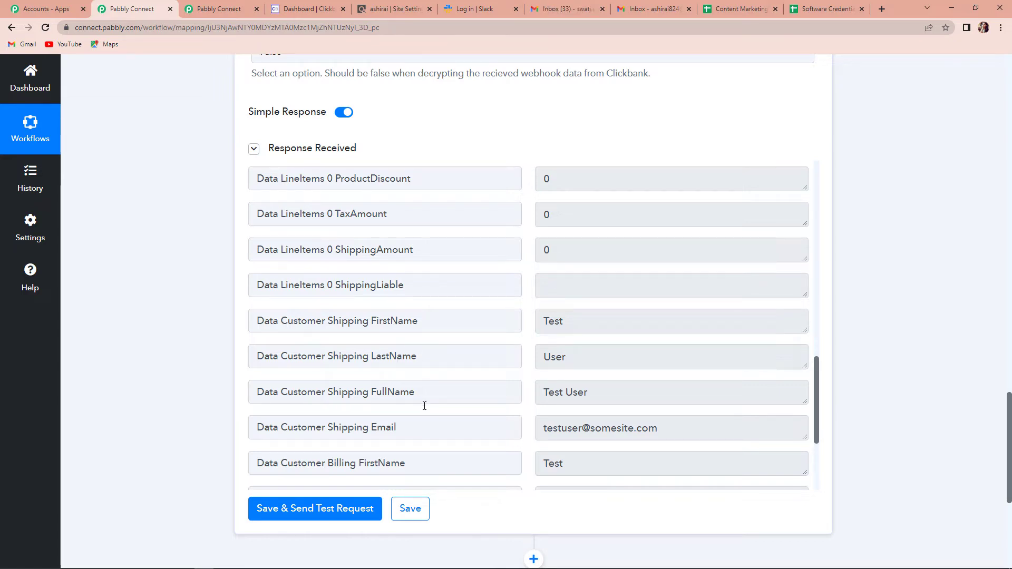
scroll(584, 431, down, 3)
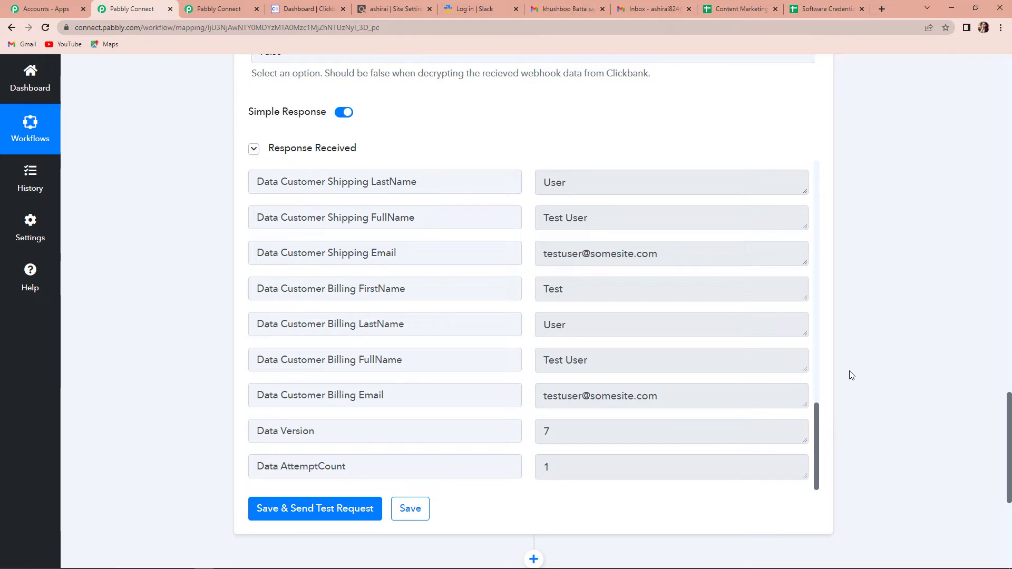
Add a Slack action step below the Data Transformer with Send Channel Message as its action event
scroll(914, 210, down, 5)
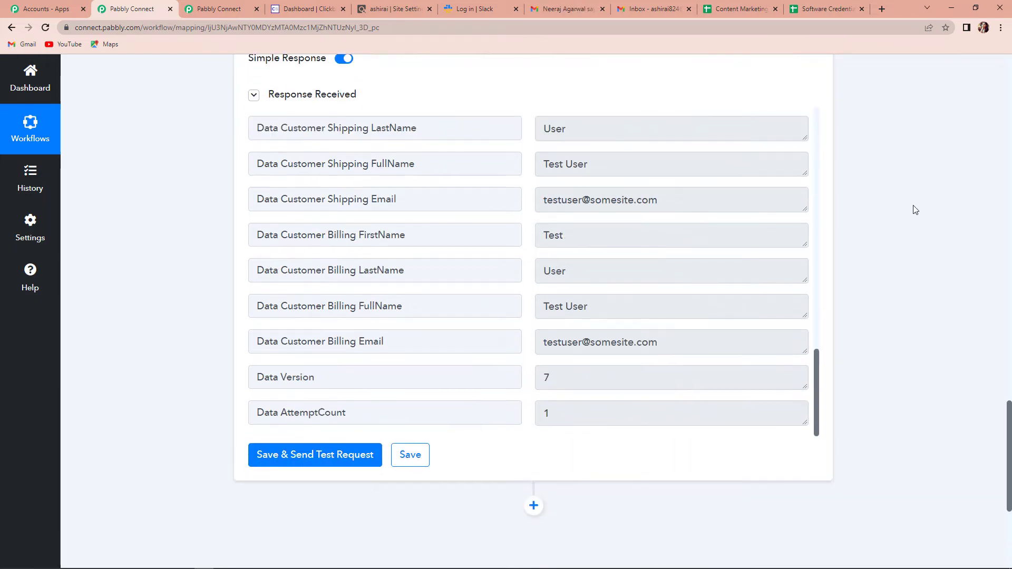
click(533, 262)
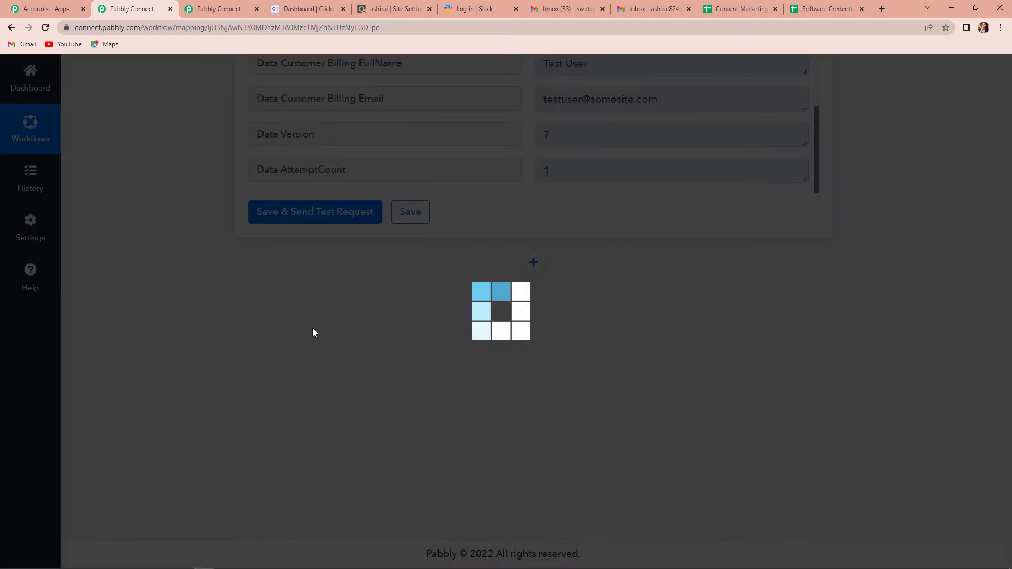
click(309, 402)
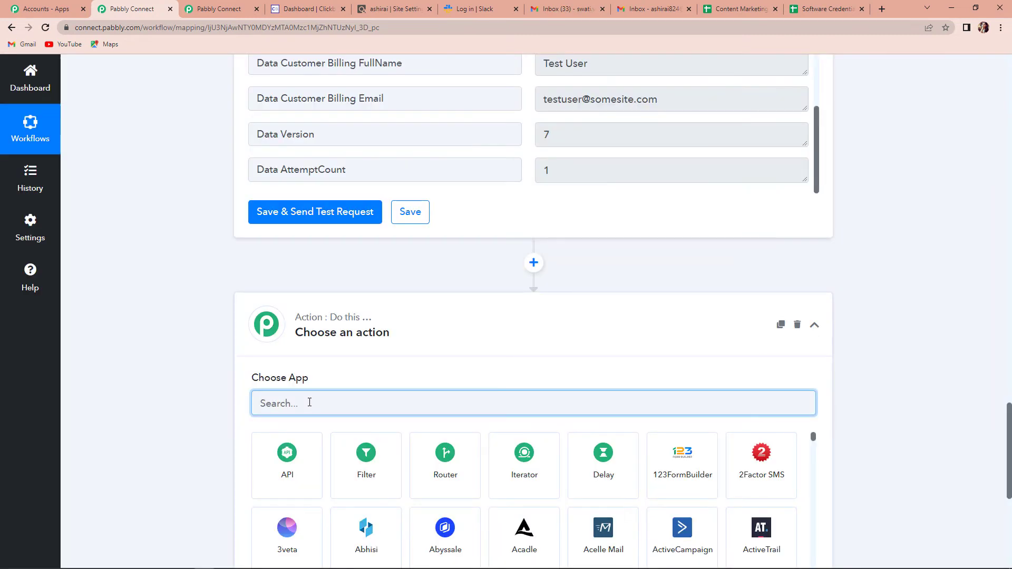
text(slack)
click(287, 457)
scroll(443, 441, down, 3)
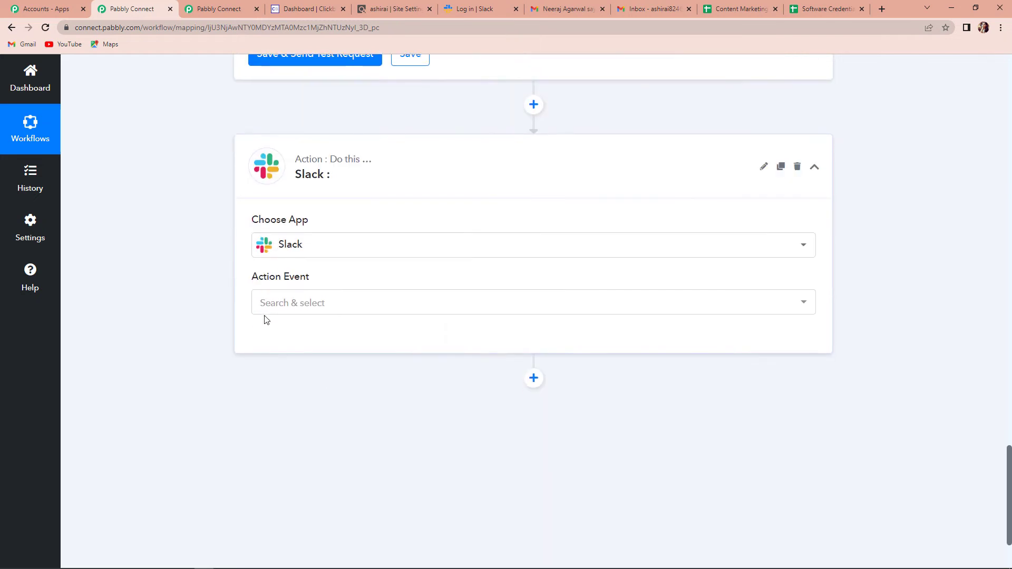
click(275, 302)
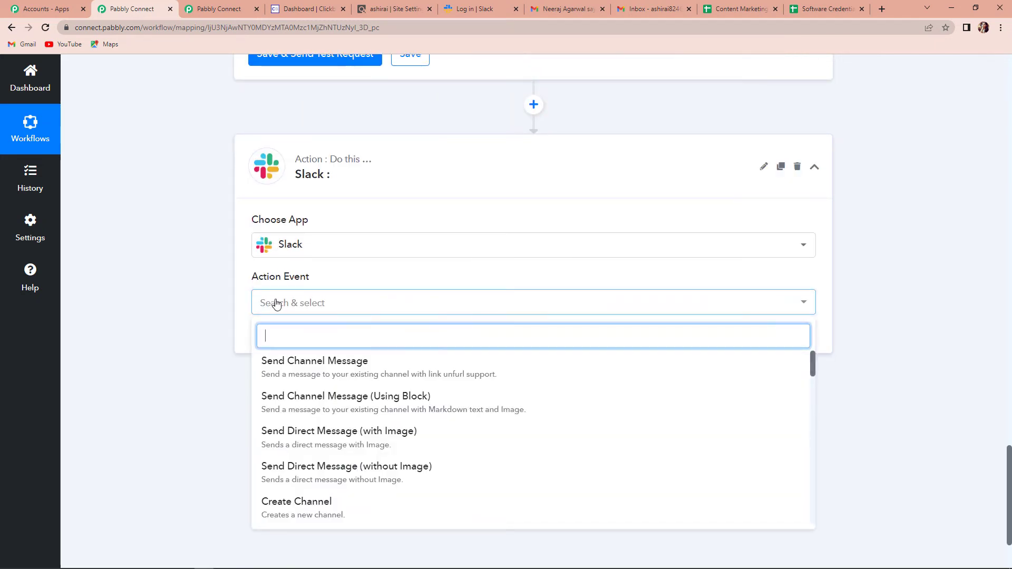
click(293, 371)
Start a new Slack connection for the action with the token type user
click(277, 342)
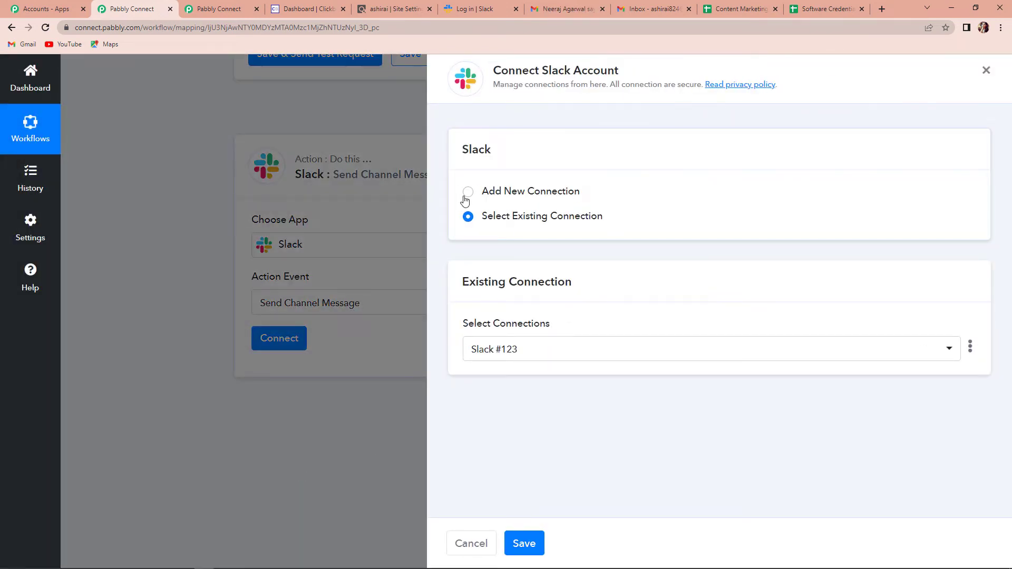
click(467, 193)
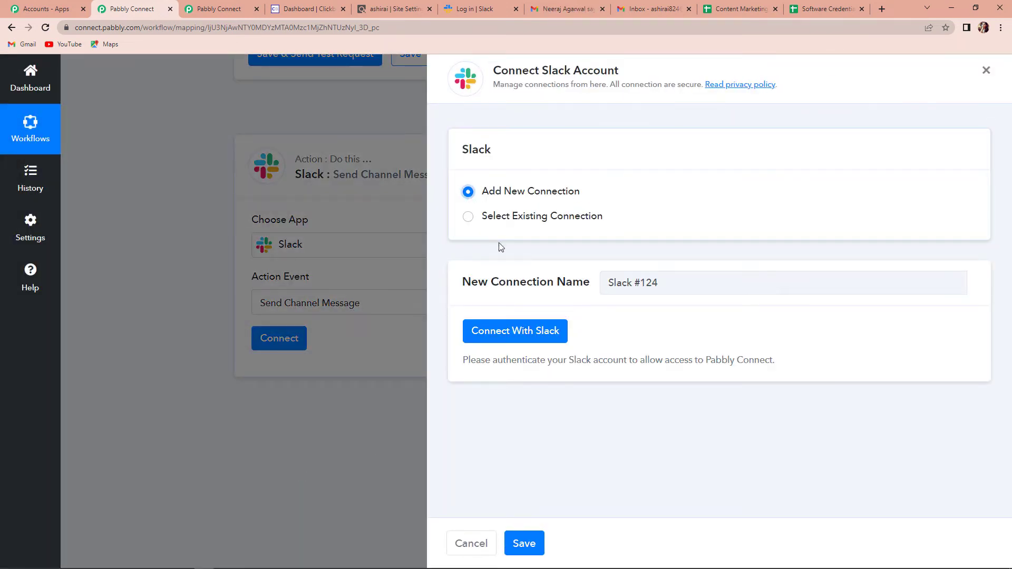
click(504, 332)
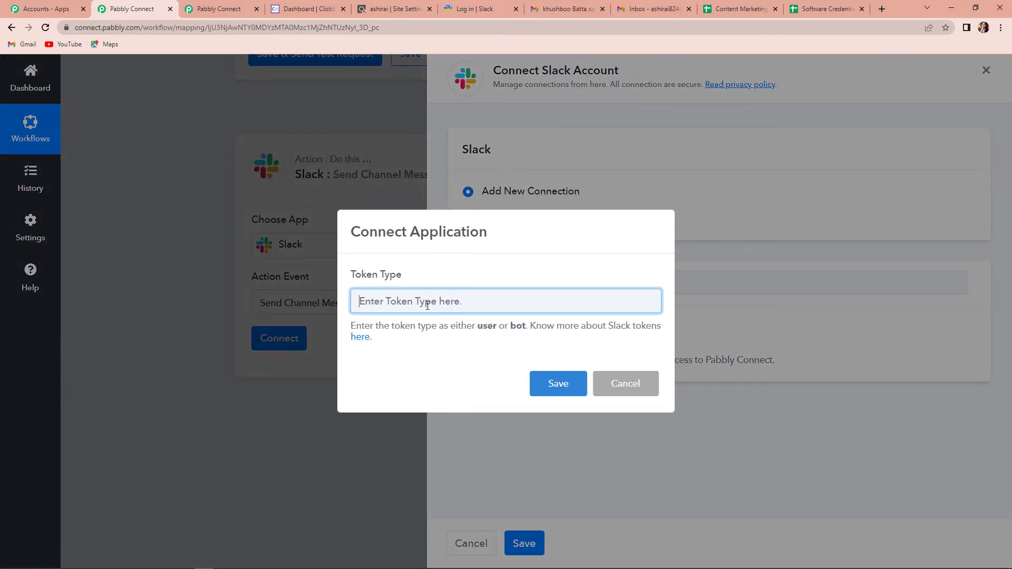
text(user)
click(568, 393)
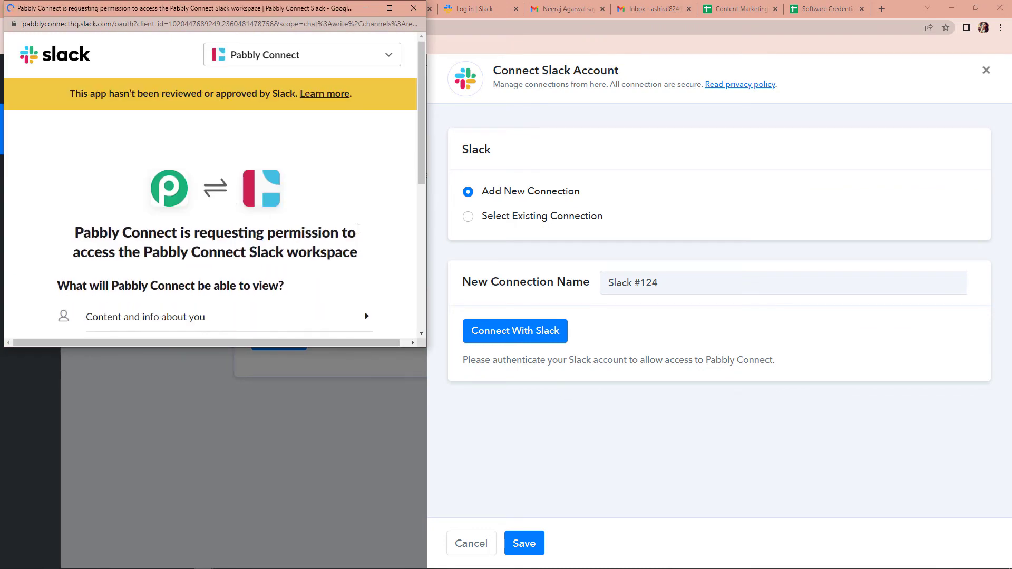
Allow Pabbly Connect the requested permissions to access the Pabbly Connect Slack workspace
scroll(346, 232, down, 5)
scroll(353, 230, up, 2)
scroll(356, 234, down, 3)
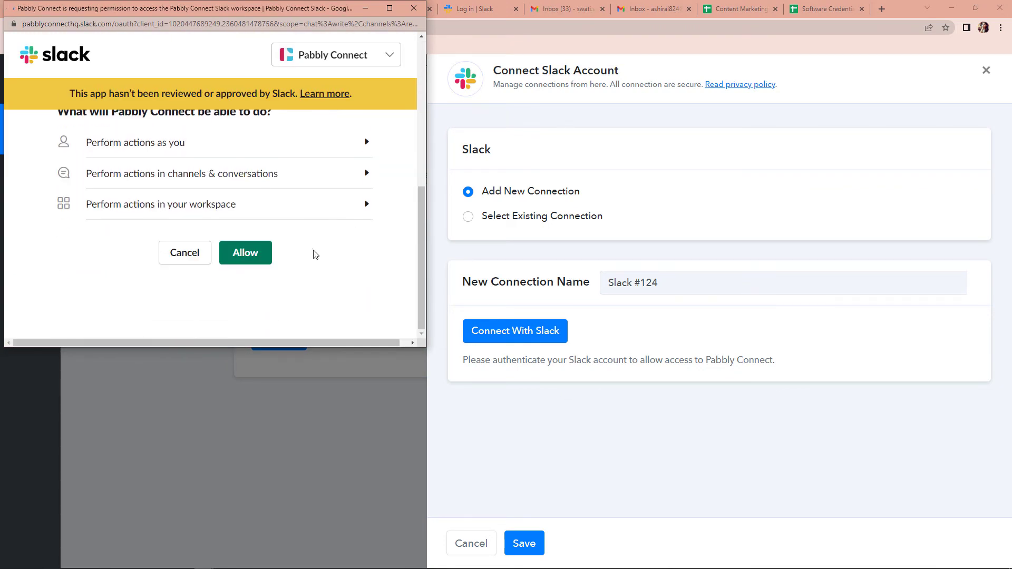
click(254, 260)
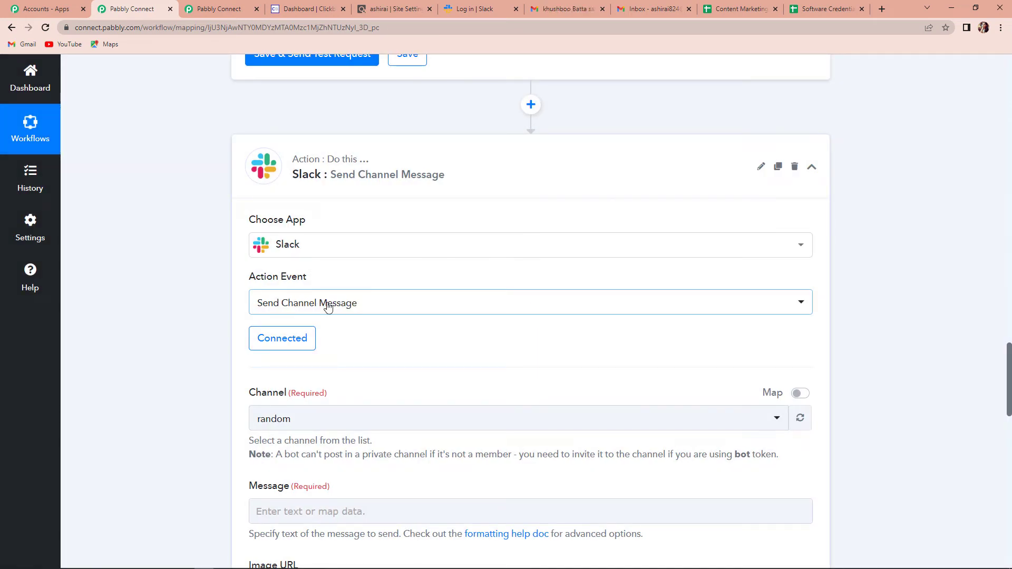
Check the abandoned-cart channel in Slack, and return to Pabbly Connect to choose abandoned-cart as the action's Channel
scroll(368, 347, down, 3)
scroll(368, 345, down, 1)
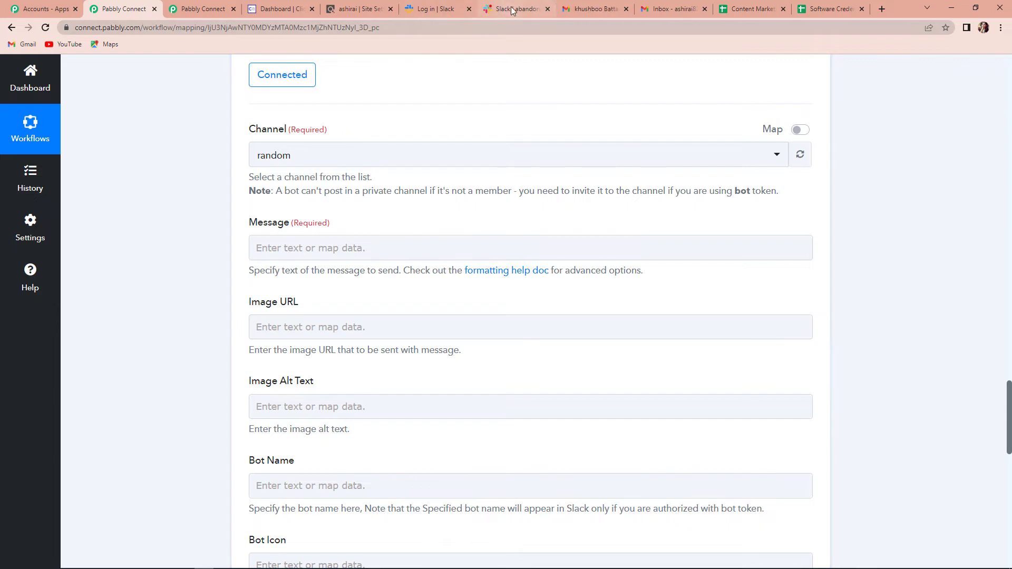
click(503, 10)
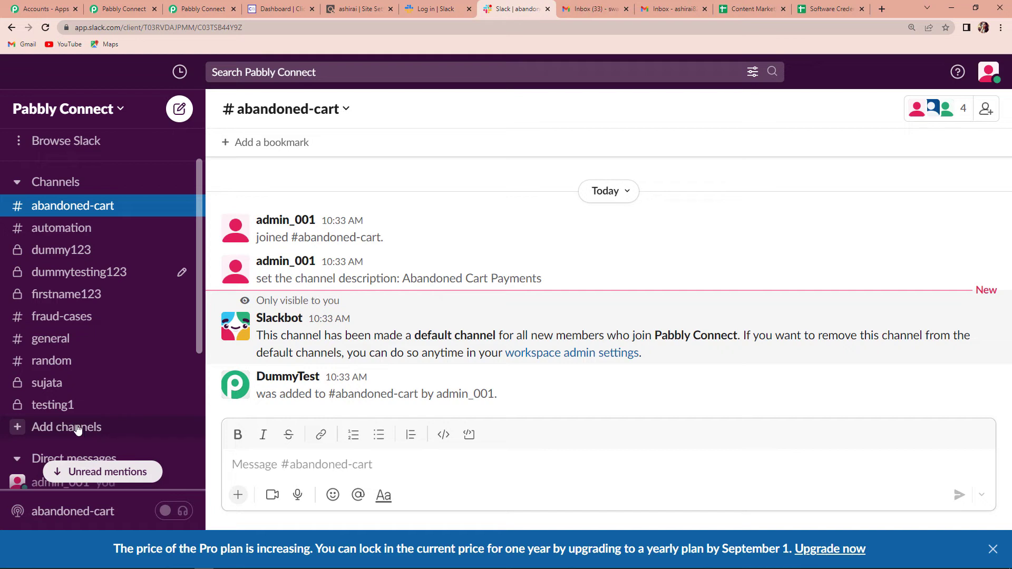
click(145, 11)
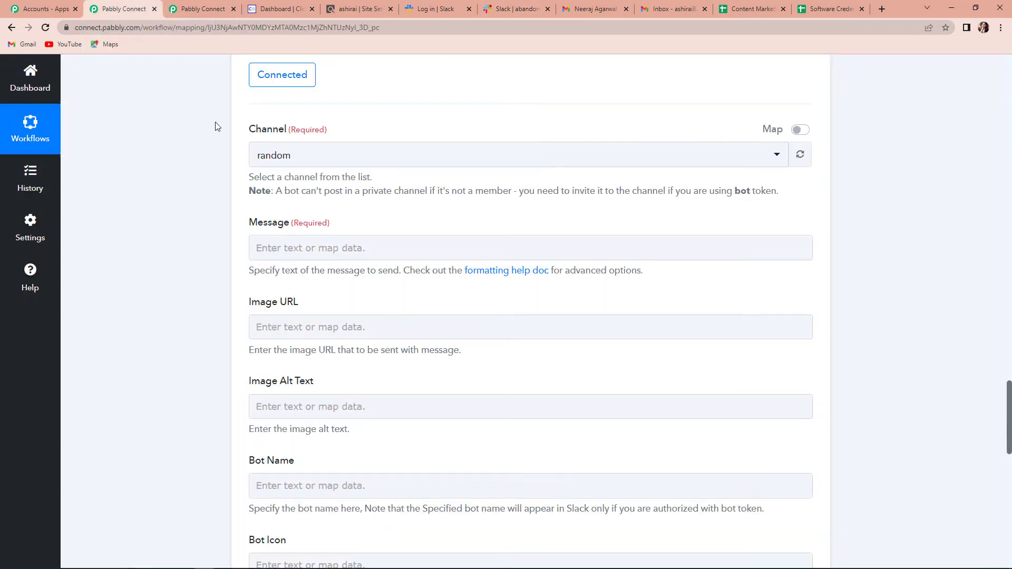
click(287, 161)
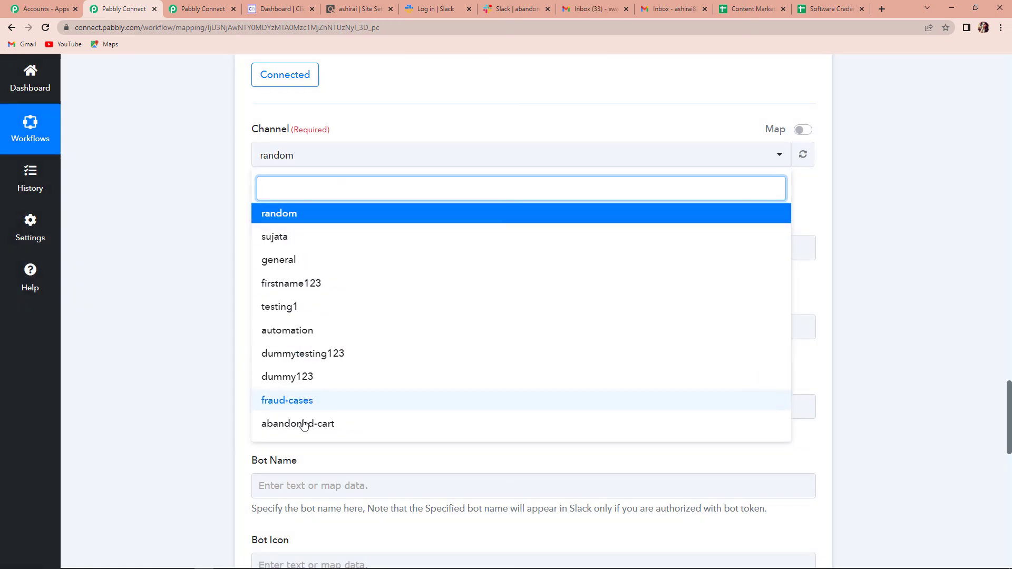
click(298, 429)
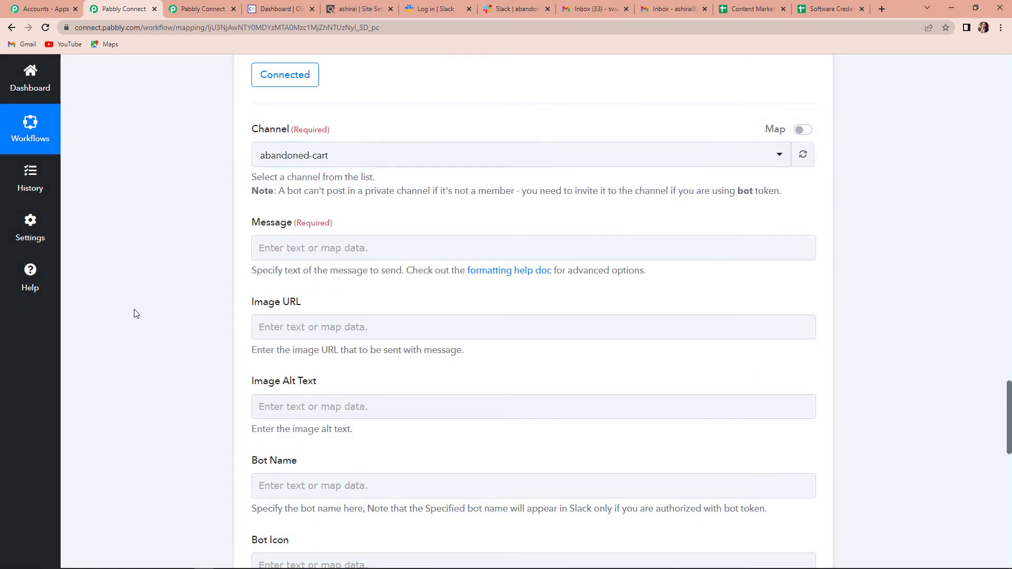
Begin the Slack message with "Hello Team," and, after a blank line, "This is regarding a new Abandoned Cart."
click(287, 251)
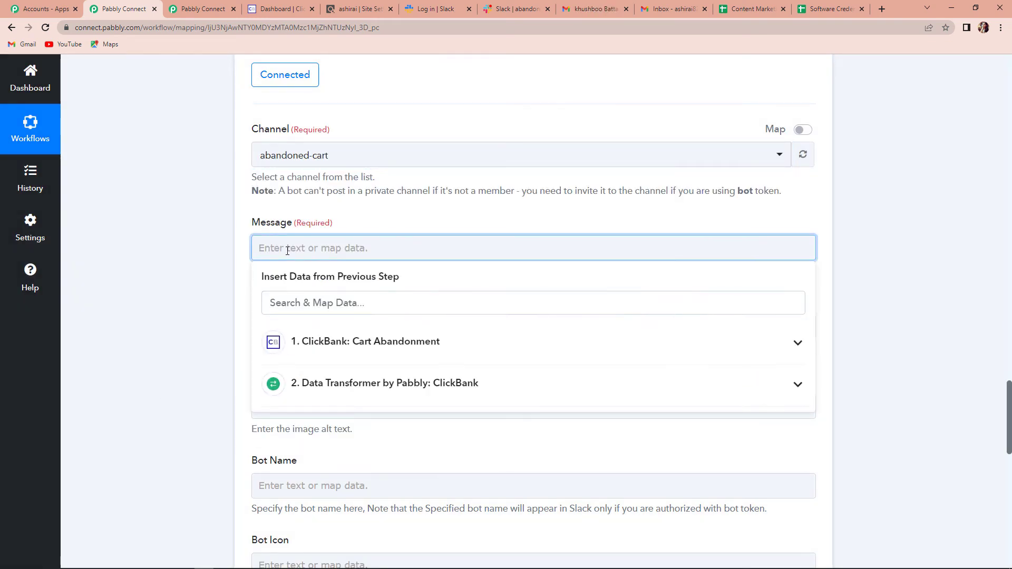
text(He)
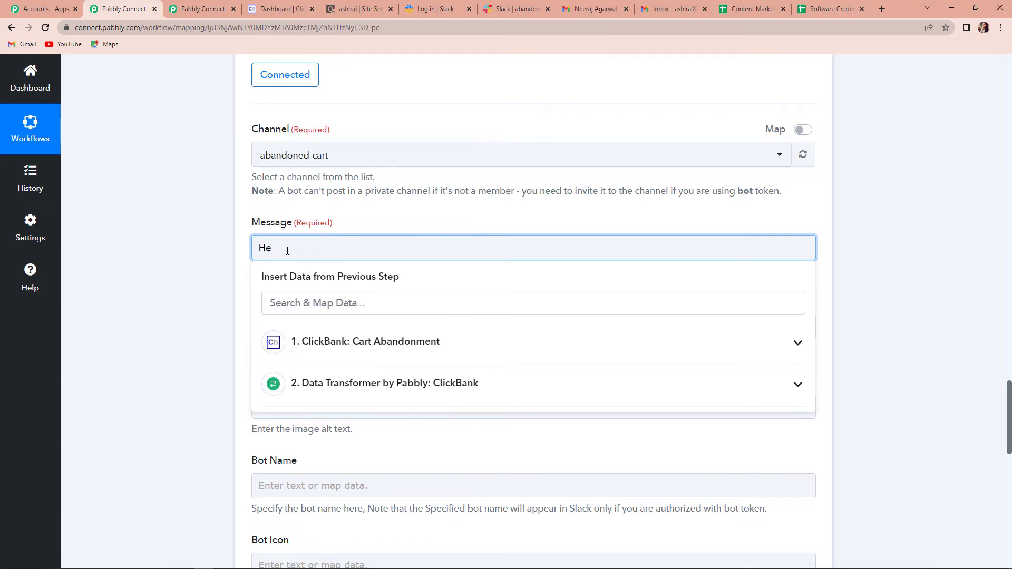
text(llo Team,)
key(Return)
key(Return)
text(This is rega)
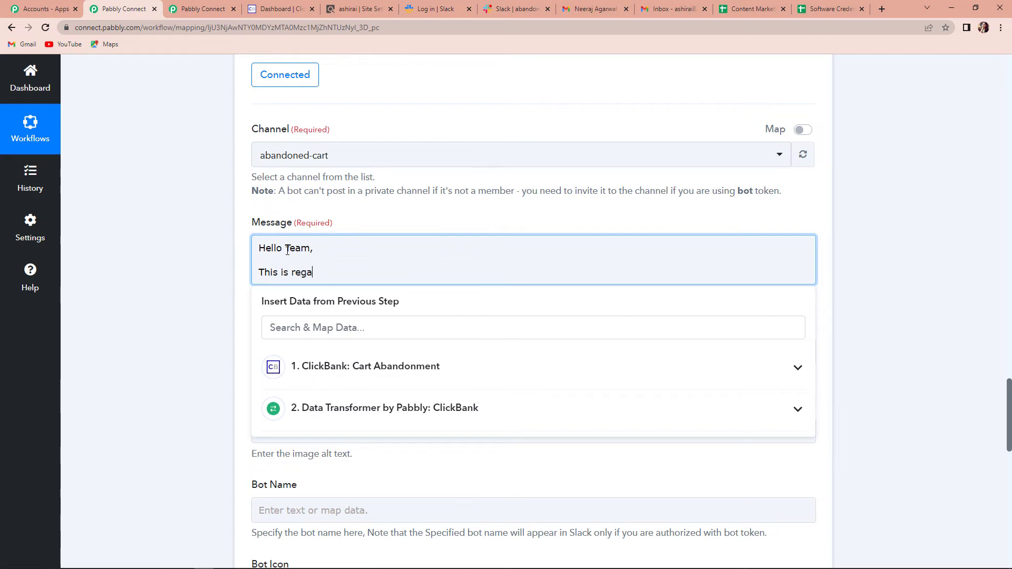
text(rding a new)
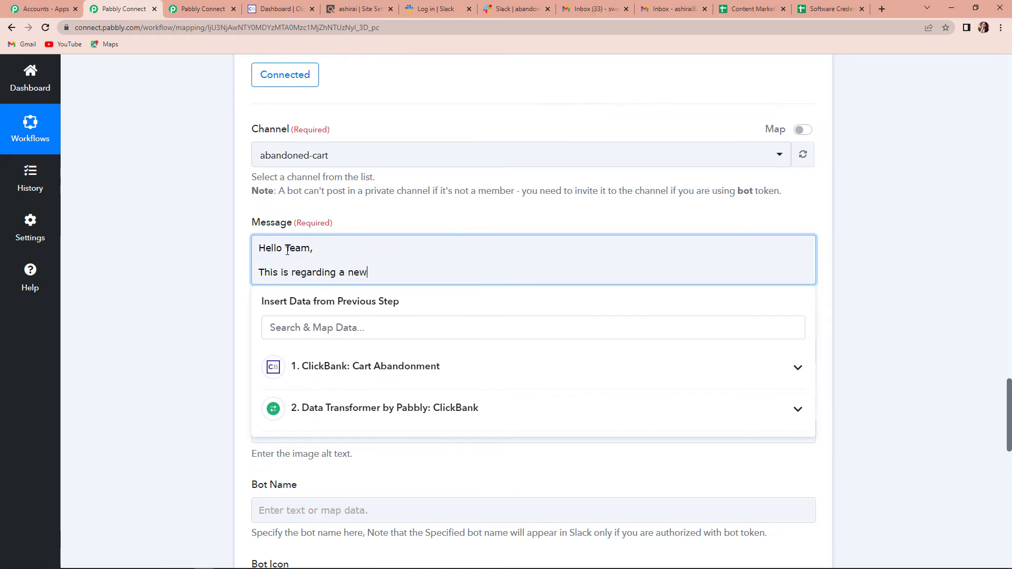
text( Abandoned Cart)
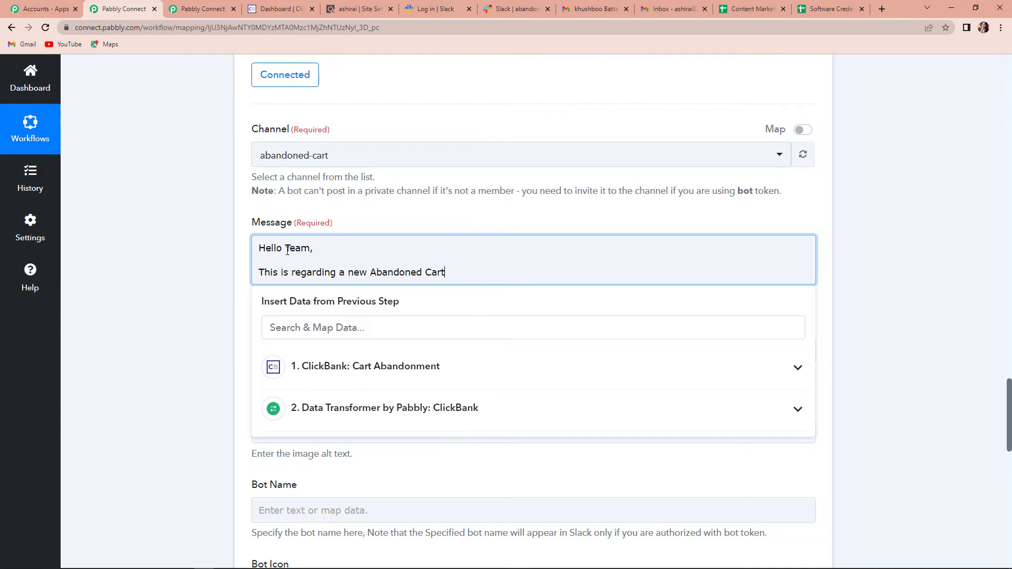
text(.)
Add a "Details are:" line to the message, followed by separate lines labelled Name, Email Address and Product Name
key(Return)
text(DEtails)
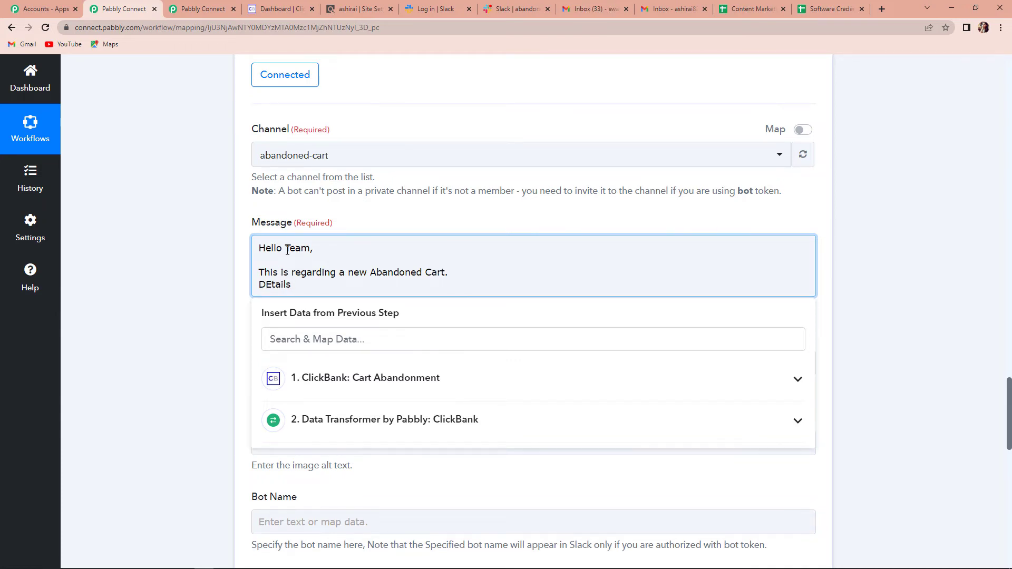
key(BackSpace)
key(BackSpace)
key(BackSpace)
key(BackSpace)
key(BackSpace)
key(BackSpace)
text(etails are:)
key(Return)
text(Name:)
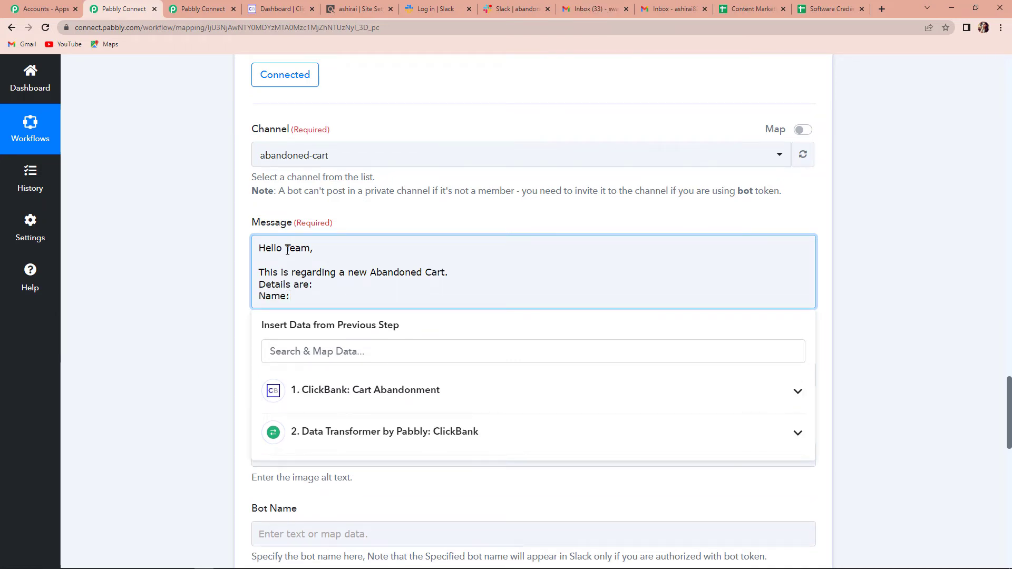
key(Return)
text(E)
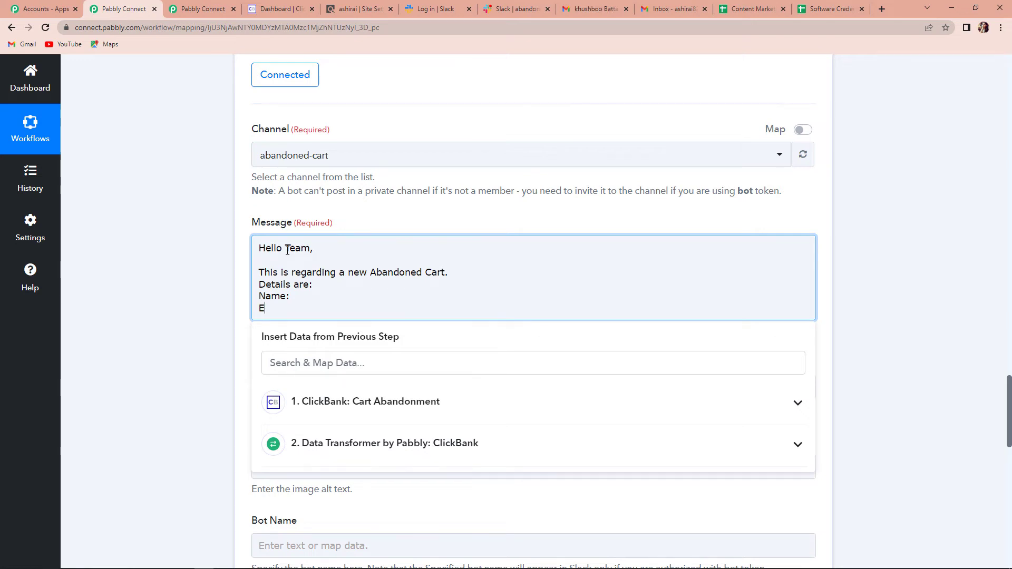
text(mail Address)
key(Return)
text(P)
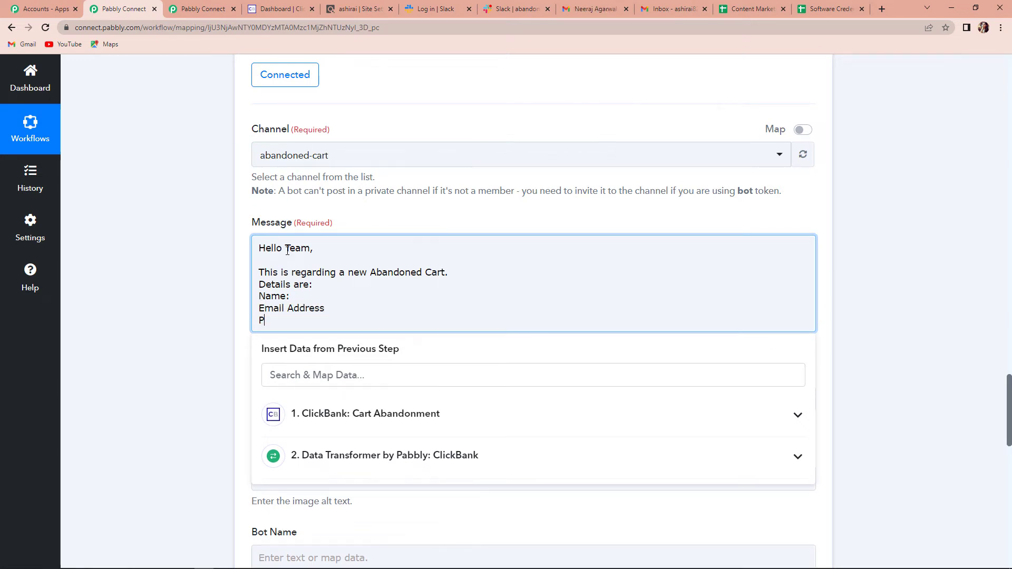
text(roduct Name:)
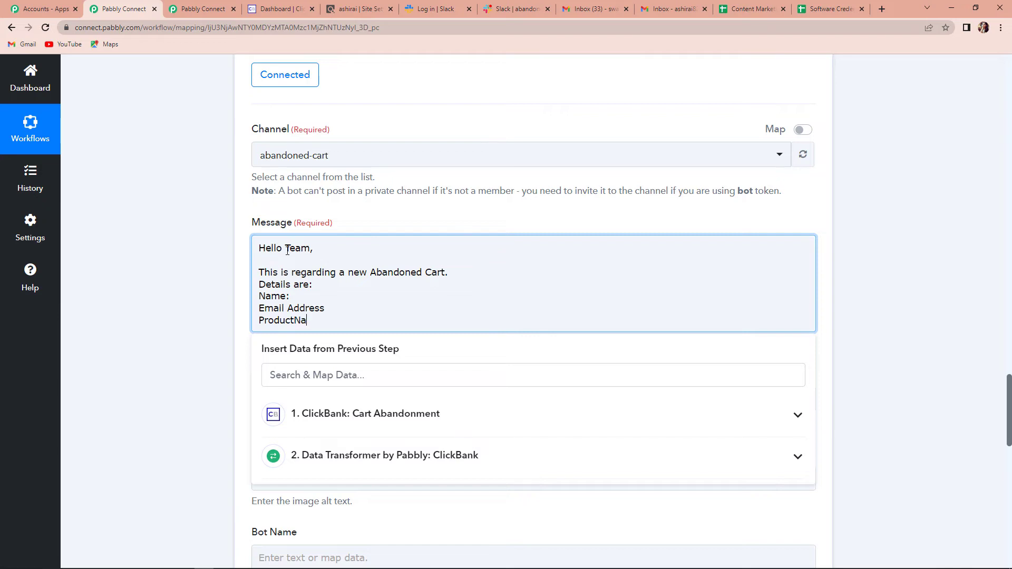
Close the message after a blank line with "Please follow up." and "Cheers!" on separate lines
key(Return)
key(Return)
text(Please follow)
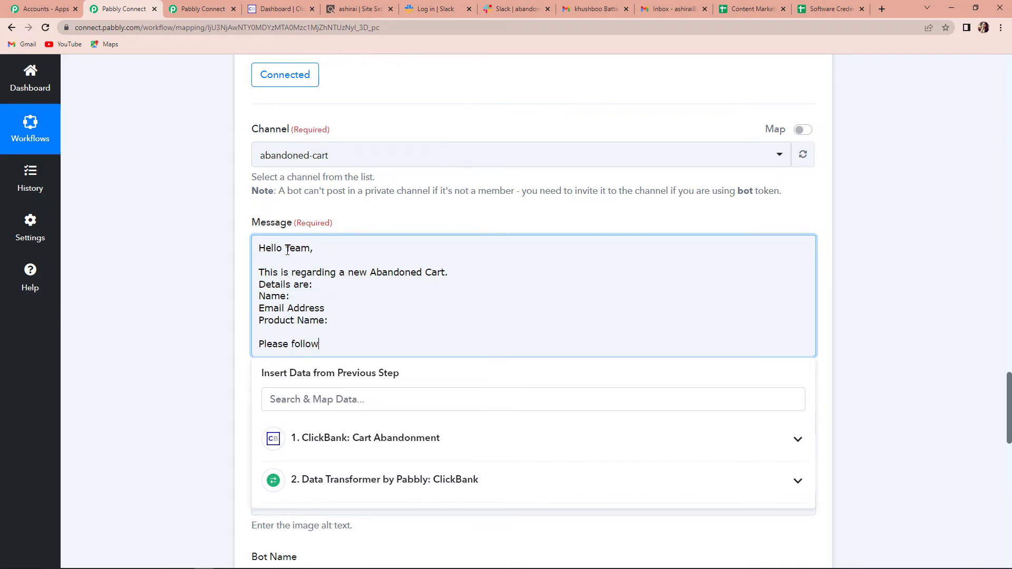
text( up.)
key(Return)
text(Cheers!)
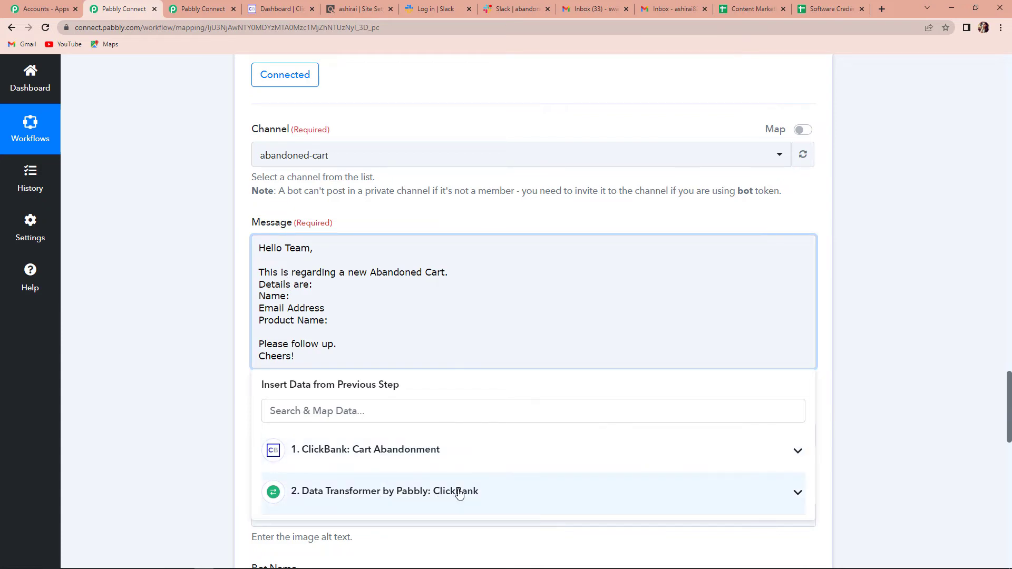
Map the message's Name line to the Data Transformer's Data Customer Shipping FullName value
click(520, 493)
scroll(505, 531, down, 5)
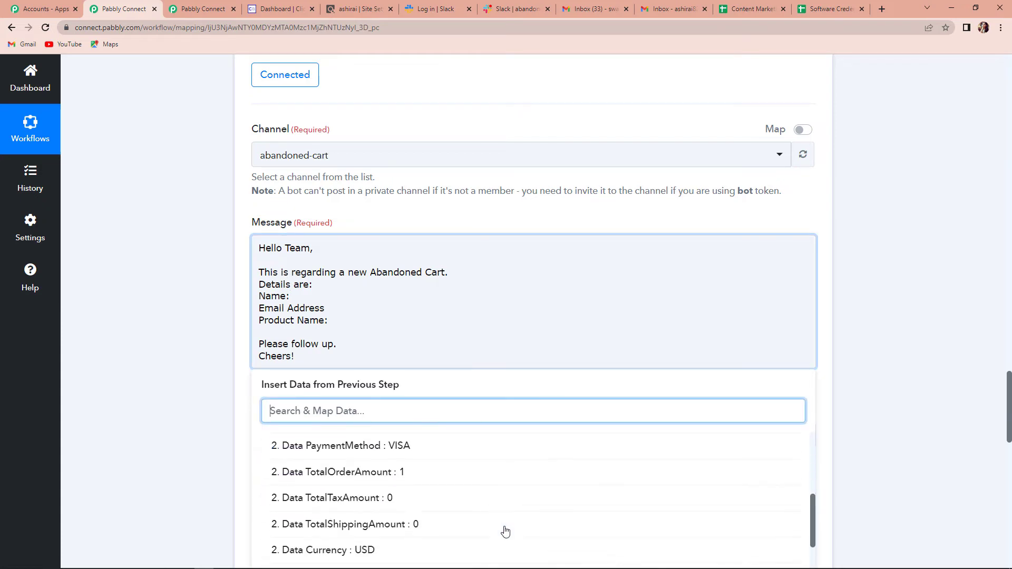
text(name)
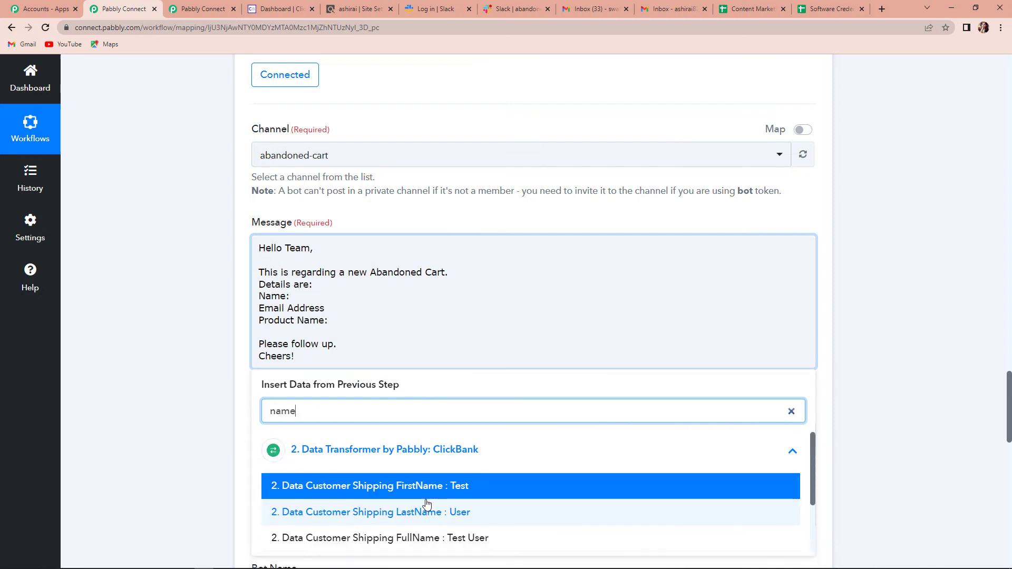
click(409, 539)
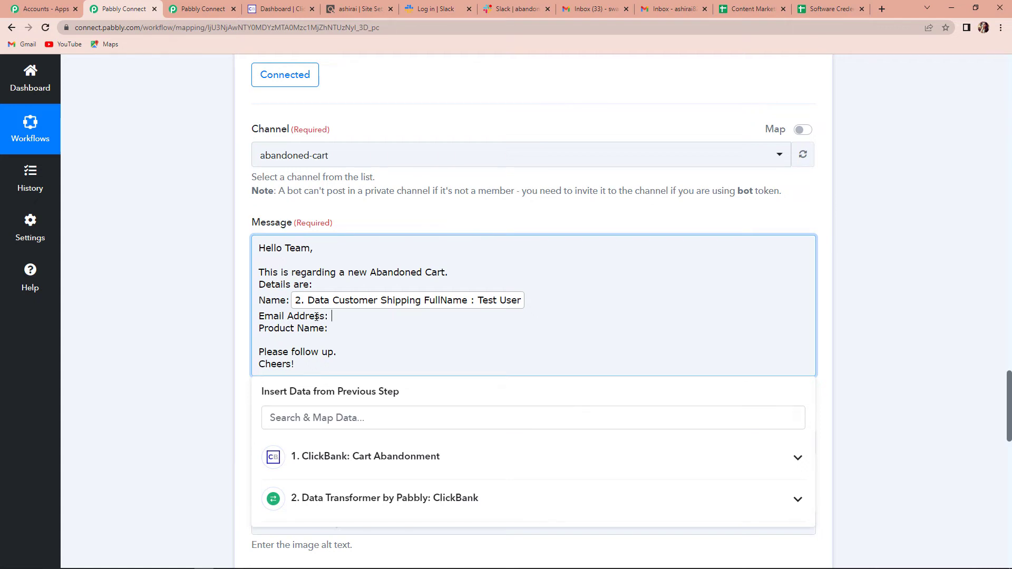
Map the message's Email Address line to the Data Transformer's Data Customer Billing Email value
click(376, 499)
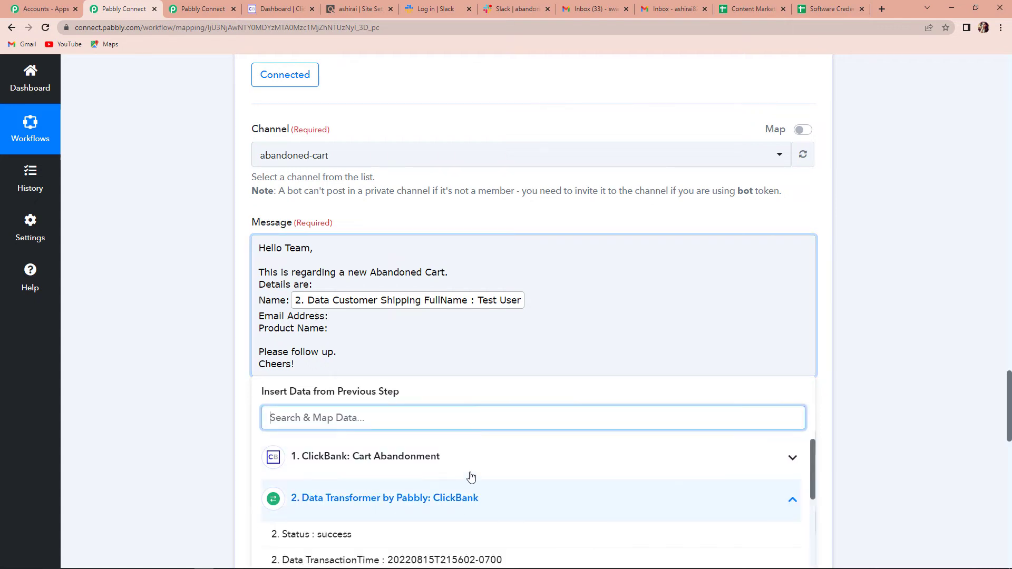
text(emai)
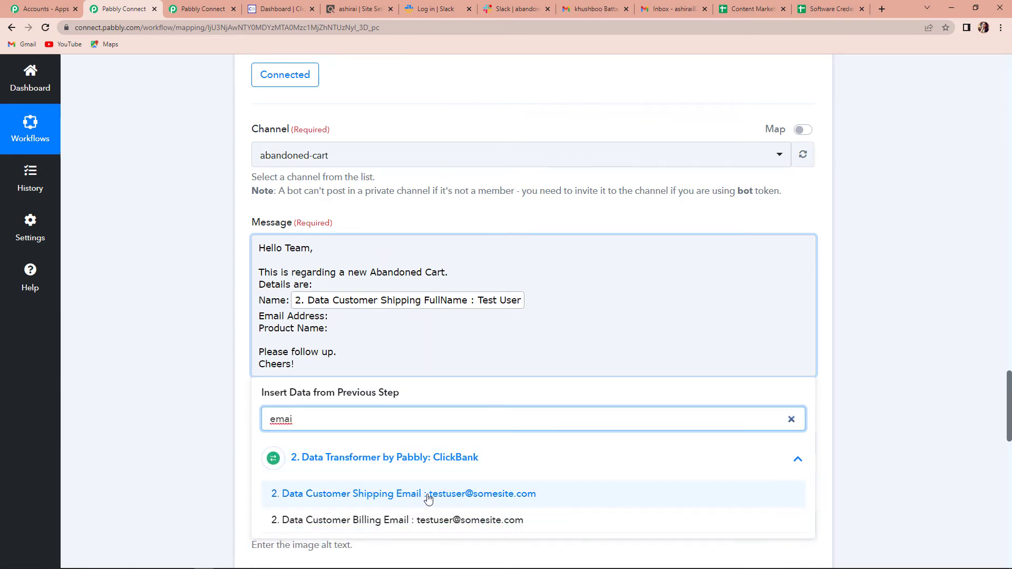
click(433, 521)
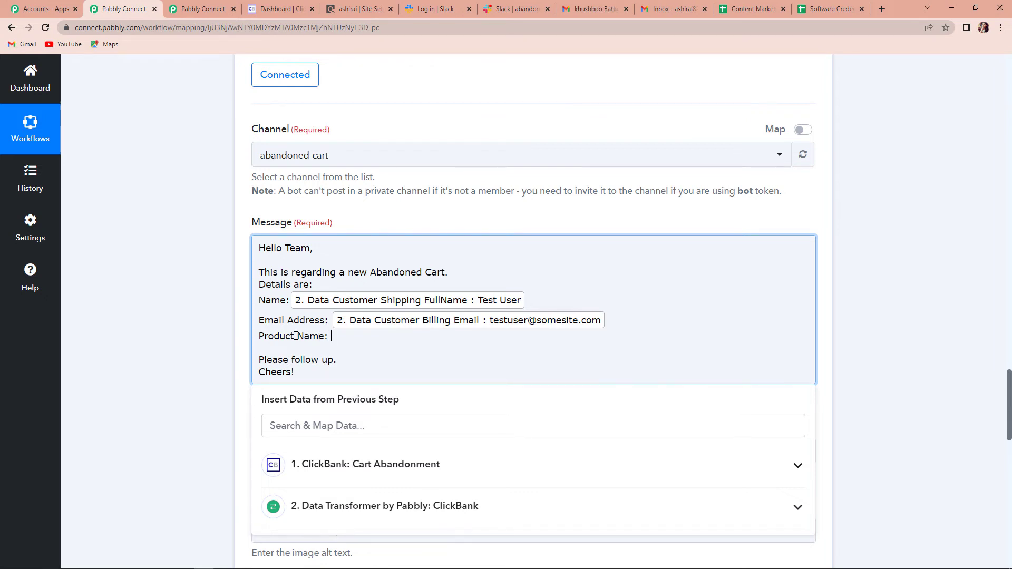
Map the message's Product Name line to the Data Transformer's Data LineItems 0 ProductTitle value
click(334, 508)
text(pro)
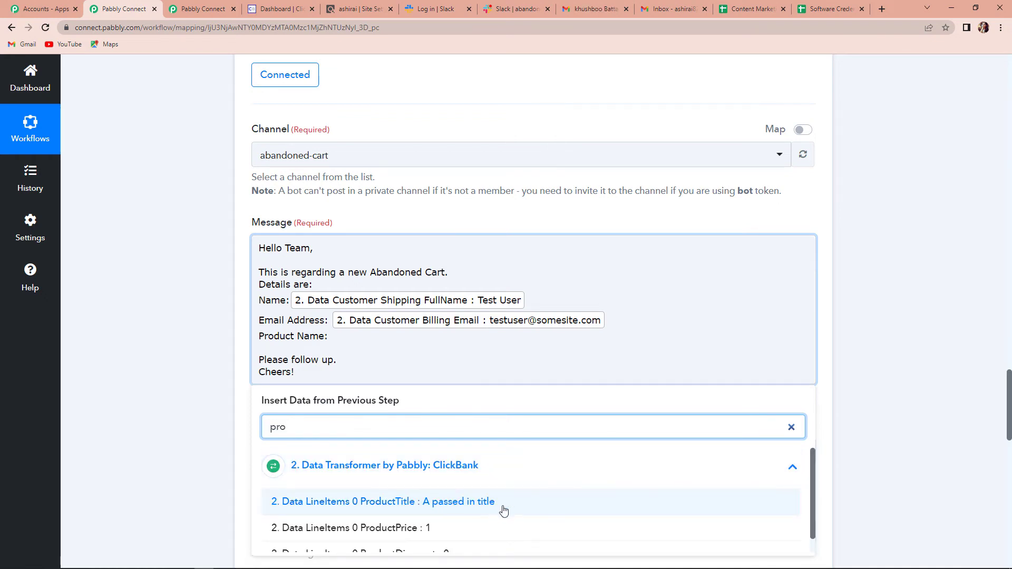
click(471, 503)
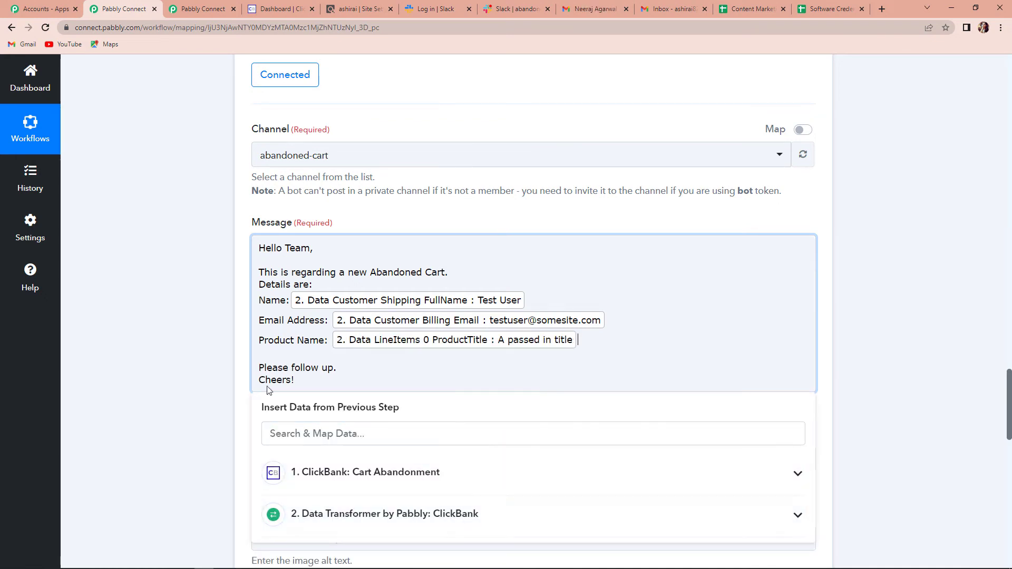
click(225, 362)
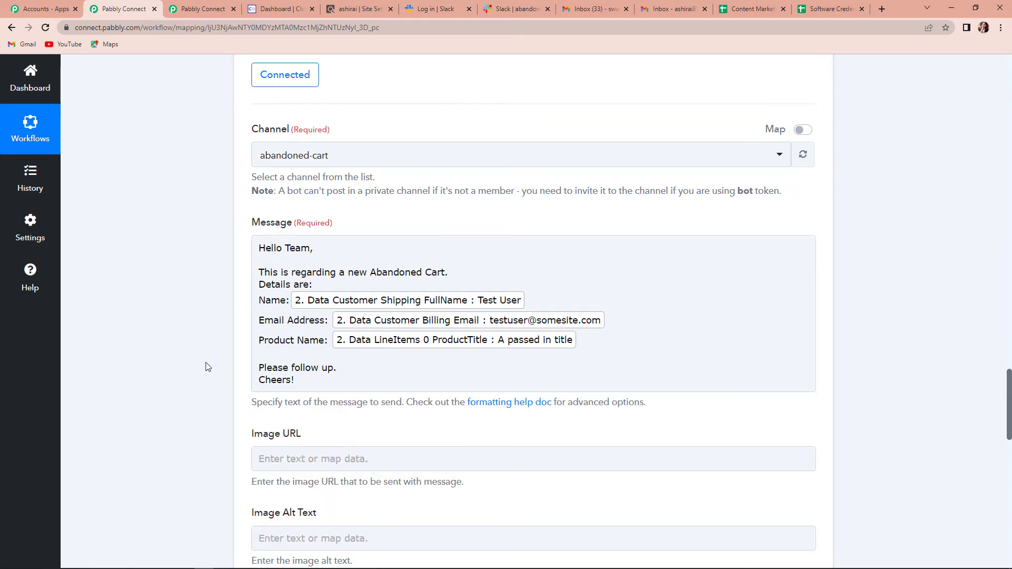
Save the Slack channel message action and send a test request, leaving the optional image, bot and thread fields empty
scroll(207, 367, down, 3)
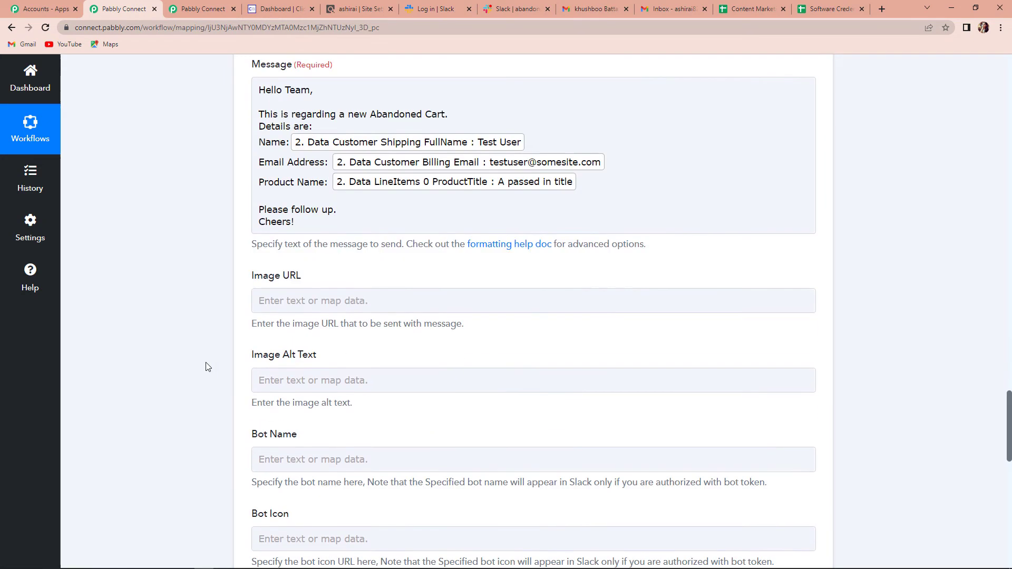
scroll(208, 368, down, 2)
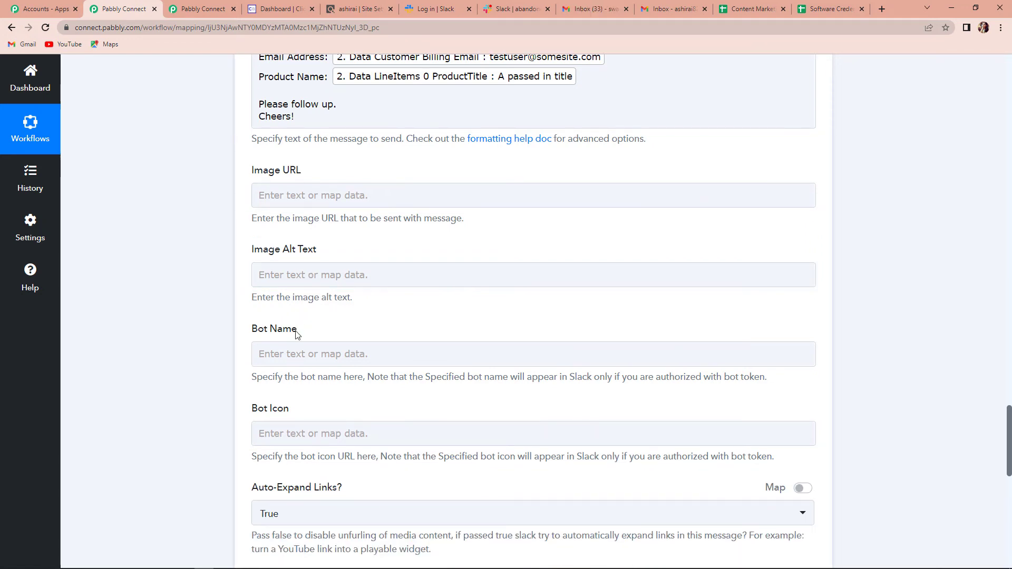
scroll(292, 343, down, 9)
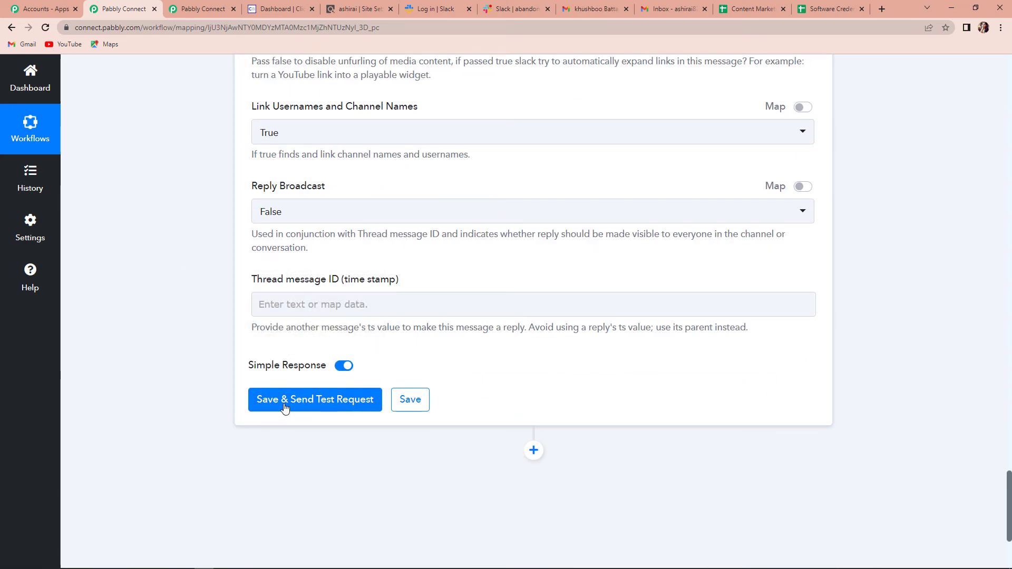
click(285, 402)
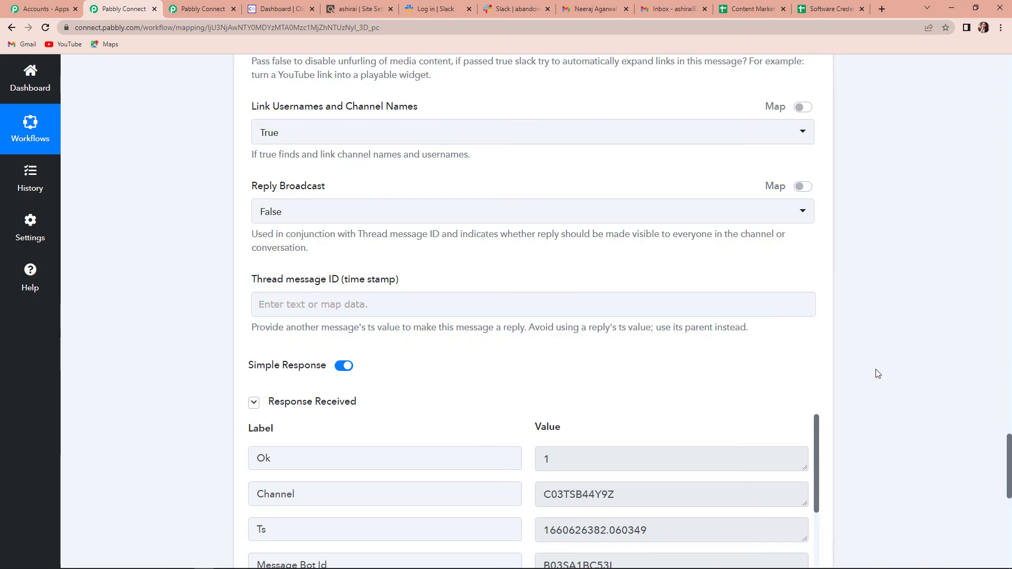
Enlarge the Message Text value in the received Slack response and read through the full message
scroll(876, 373, down, 2)
scroll(877, 374, down, 2)
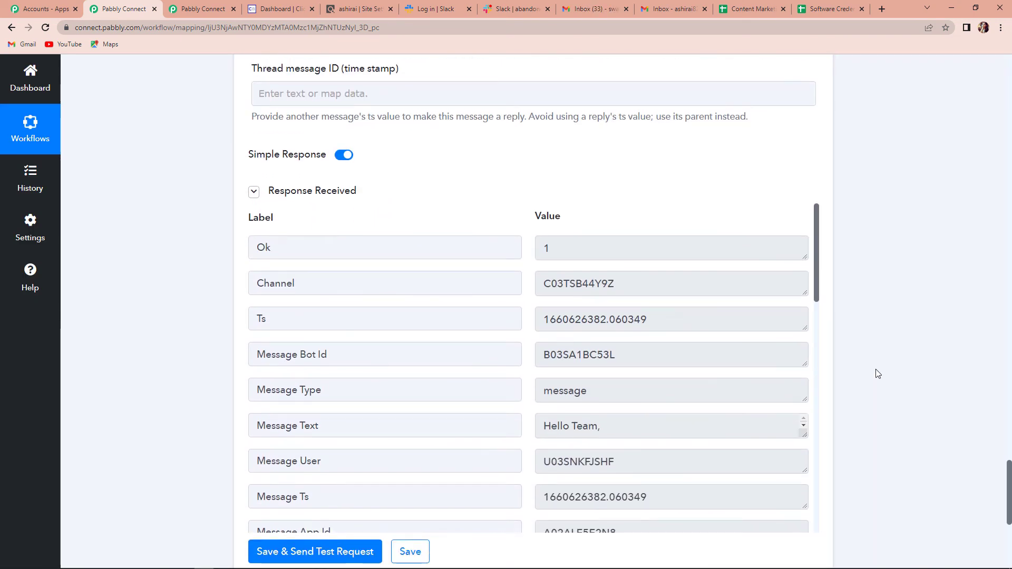
click(629, 435)
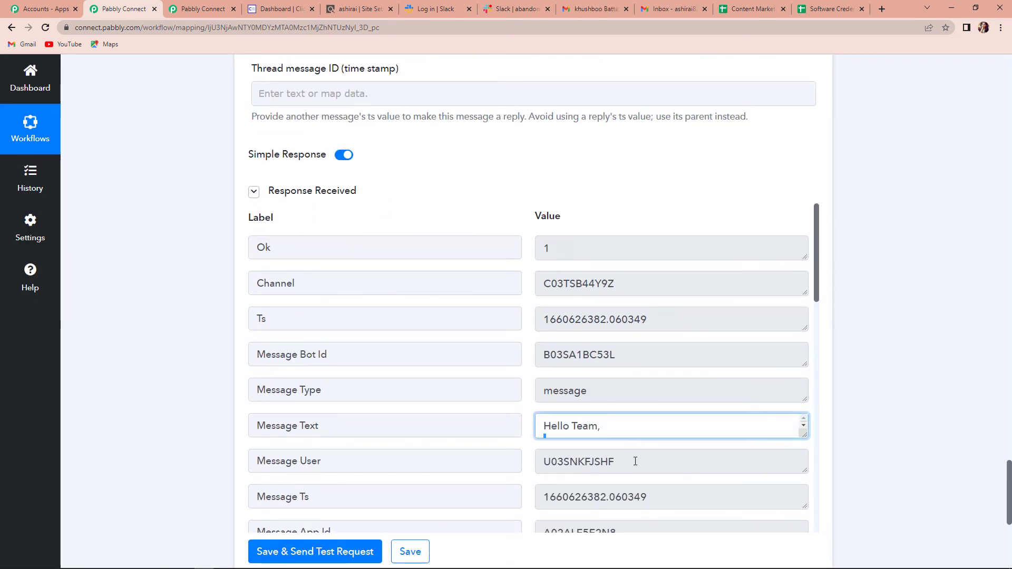
drag(807, 436, 806, 532)
scroll(886, 461, down, 1)
scroll(886, 462, down, 3)
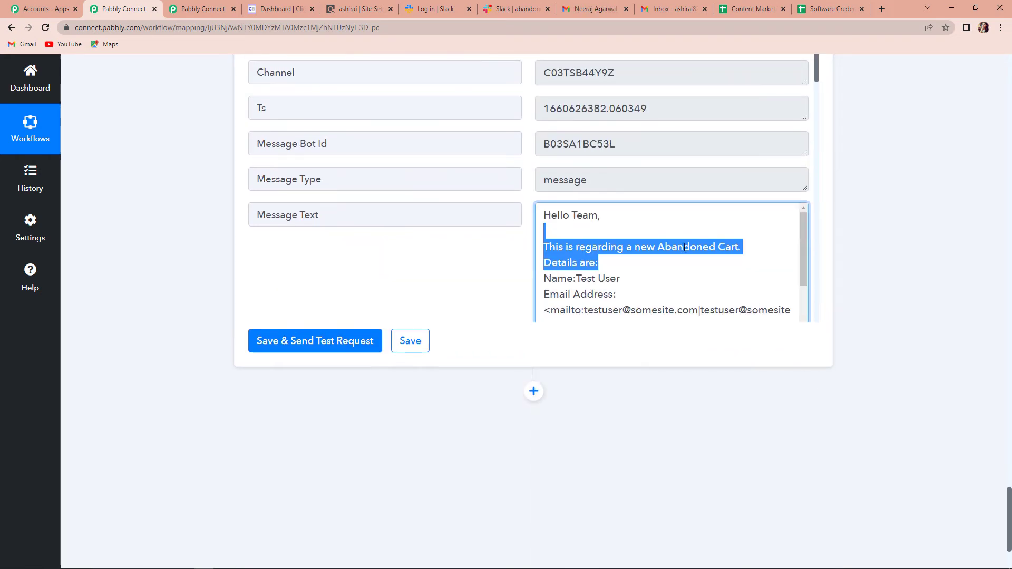
scroll(738, 263, down, 2)
scroll(838, 187, up, 1)
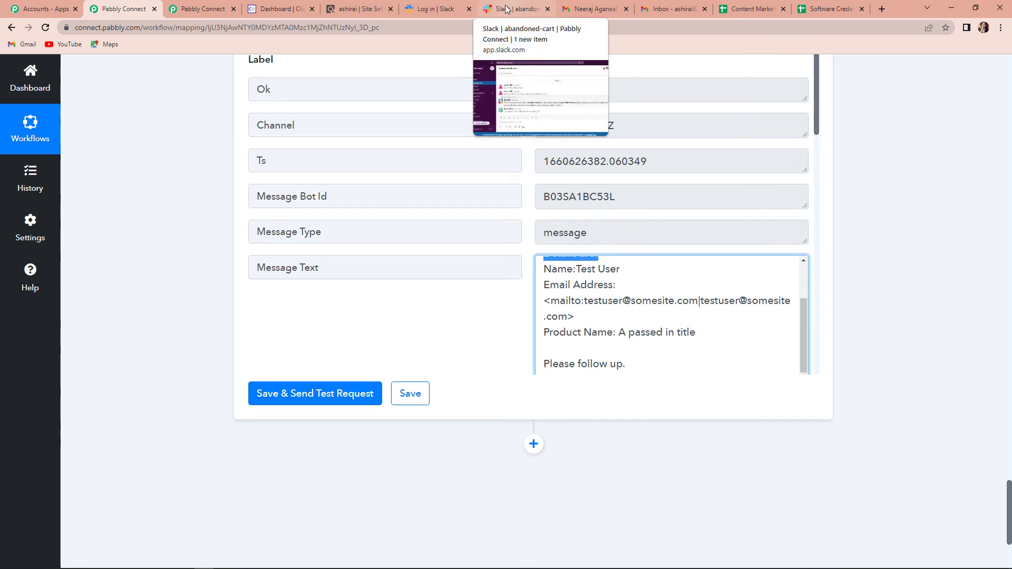
Switch to Slack and check the test message posted in the abandoned-cart channel
click(433, 8)
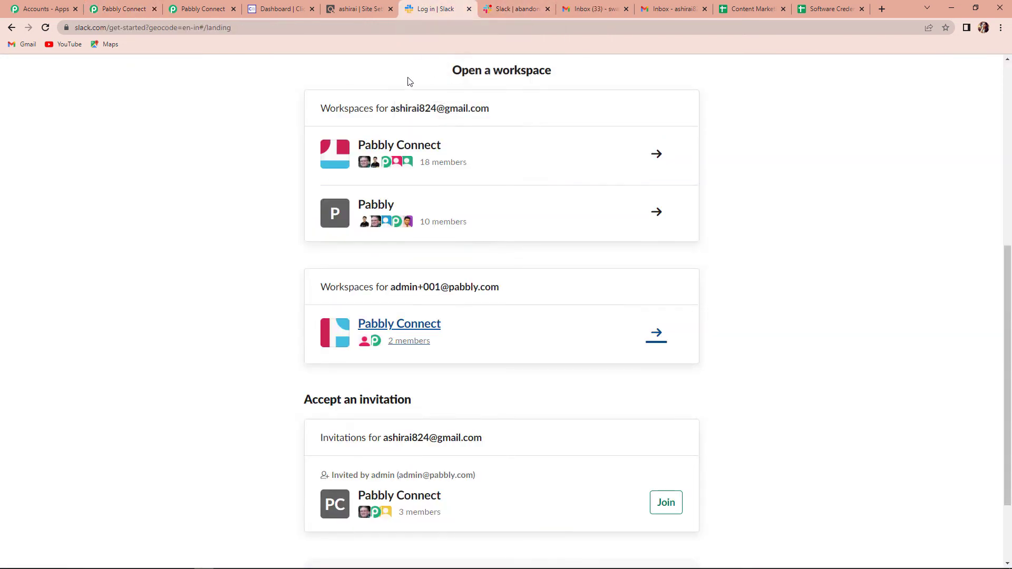
click(519, 9)
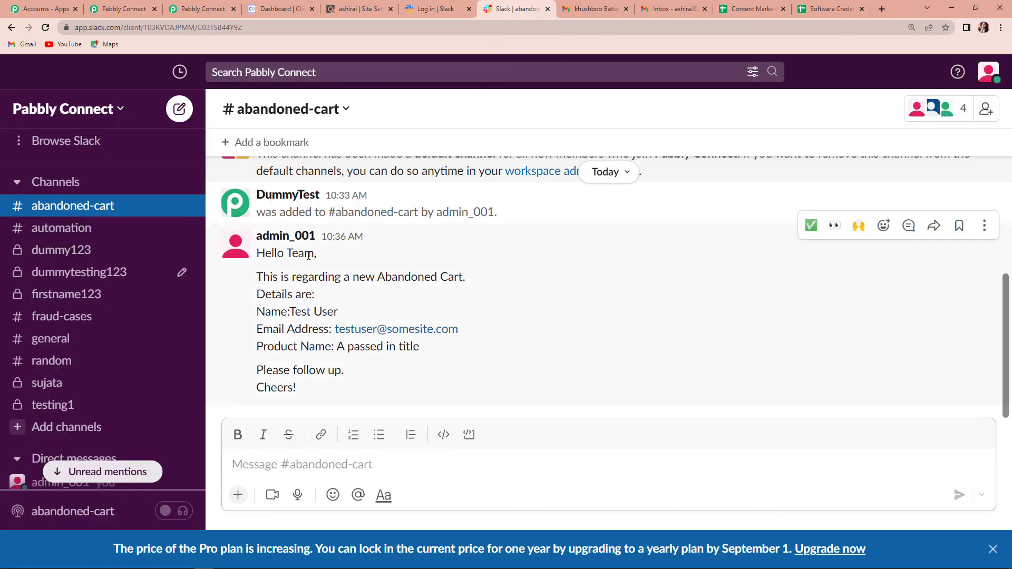
drag(258, 237, 448, 264)
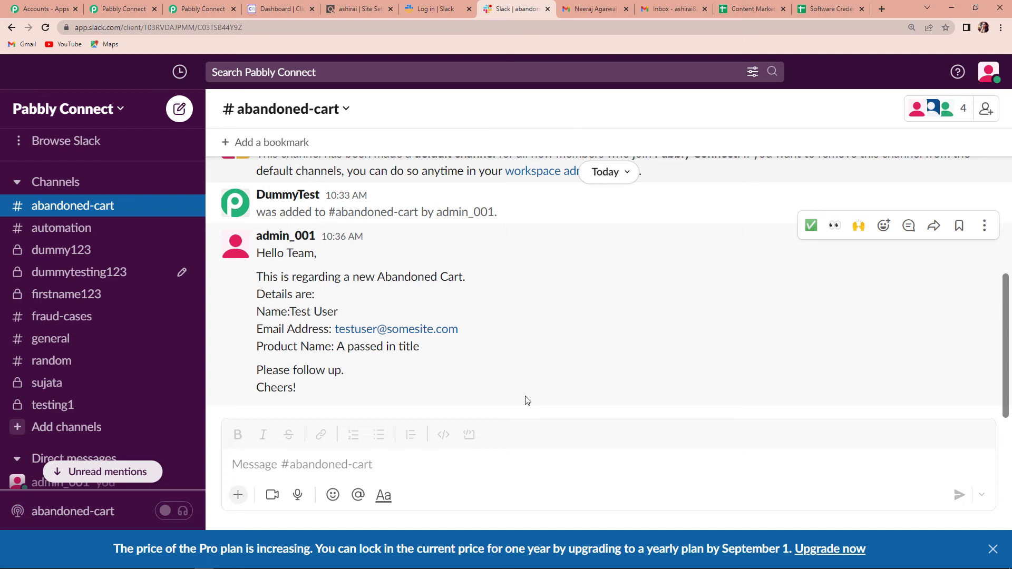
Return to the Pabbly Connect workflow and review the ClickBank trigger's instruction about when the cart abandonment notification arrives
click(121, 9)
scroll(924, 340, up, 5)
scroll(923, 340, up, 10)
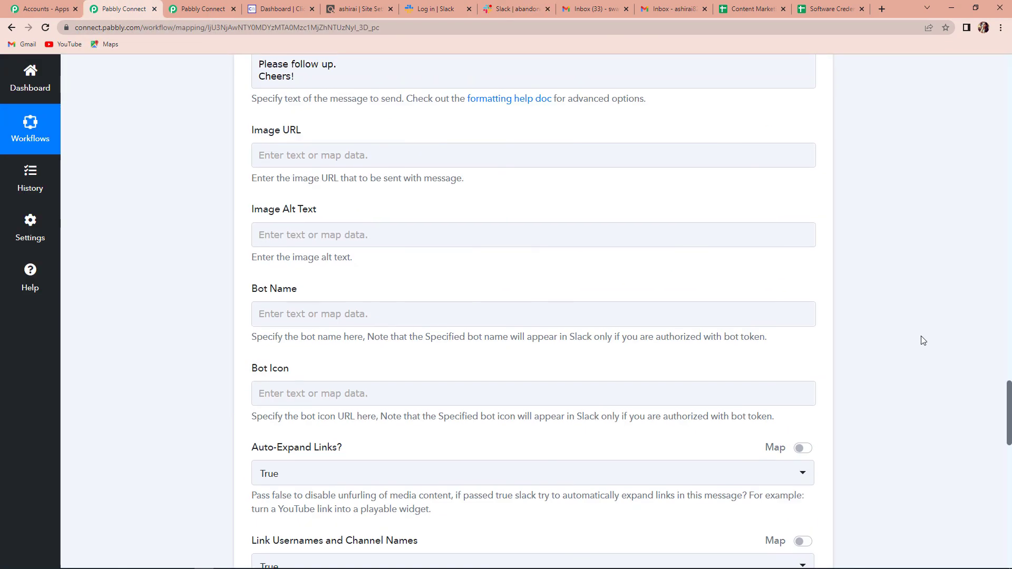
drag(1007, 354, 1005, 293)
scroll(451, 405, up, 20)
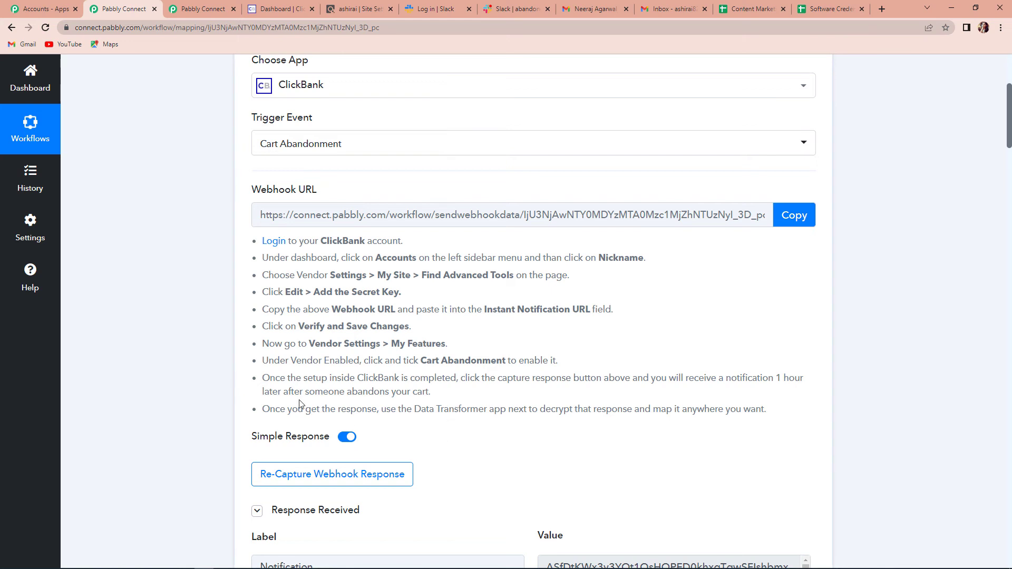
drag(262, 380, 812, 397)
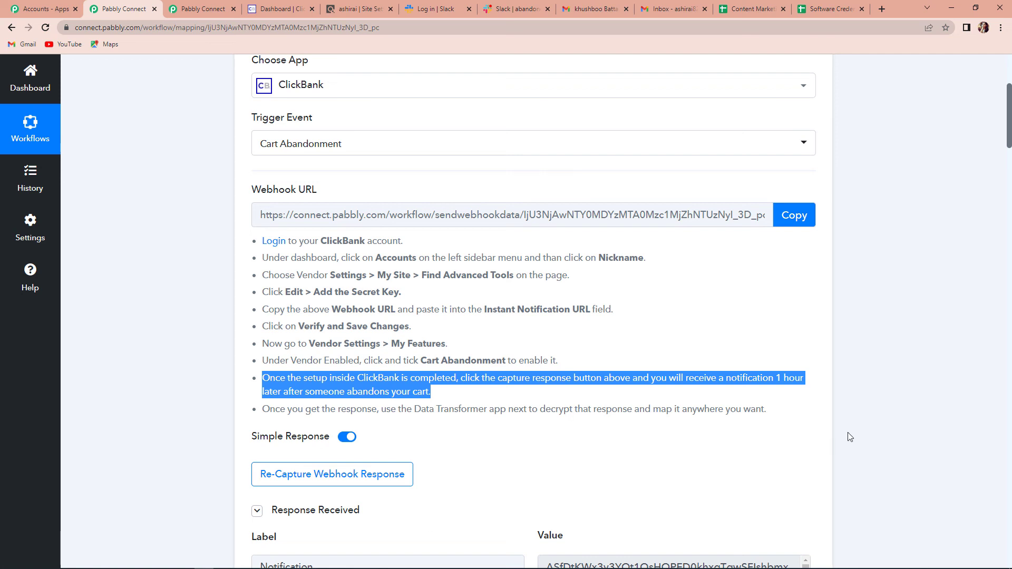
Collapse the ClickBank trigger, Data Transformer and Slack steps to show the whole workflow in compact form
scroll(849, 437, up, 4)
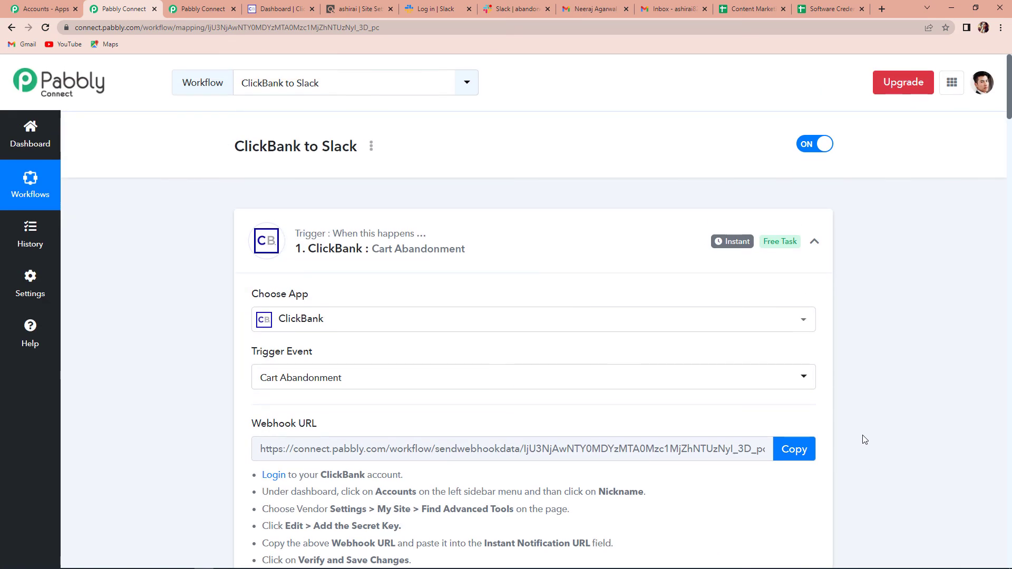
click(815, 242)
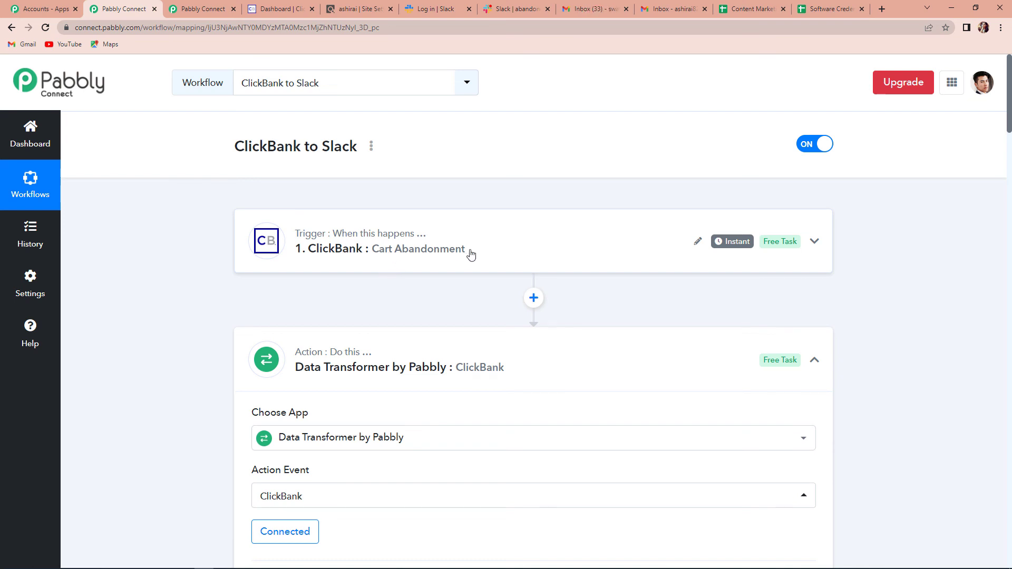
scroll(471, 255, down, 2)
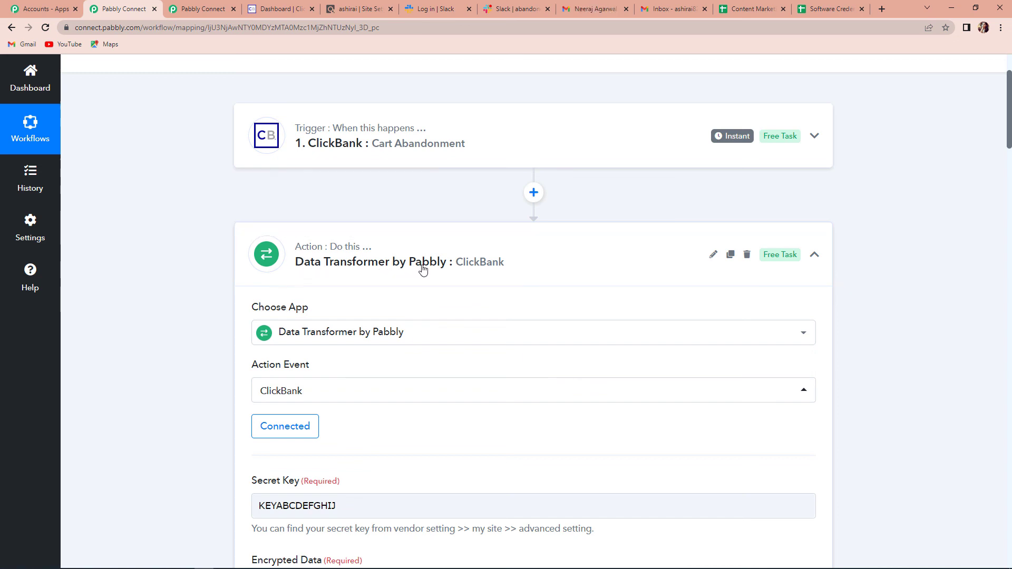
scroll(686, 212, down, 3)
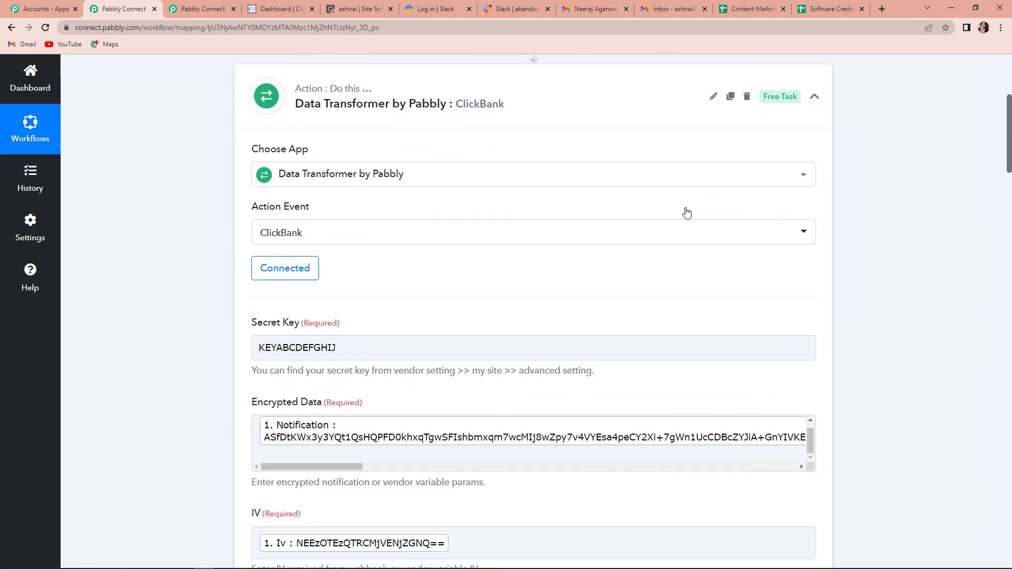
click(814, 97)
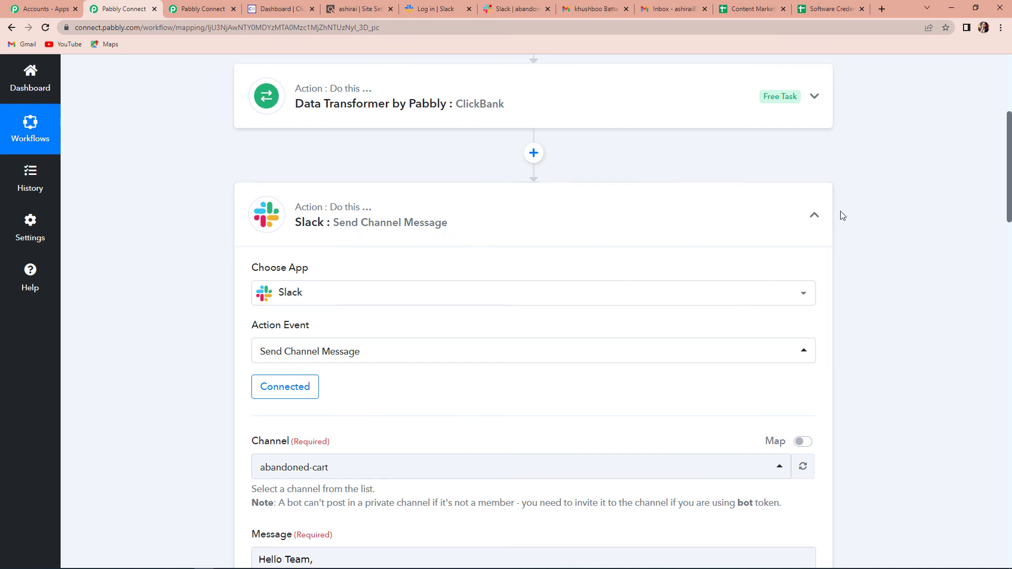
click(815, 218)
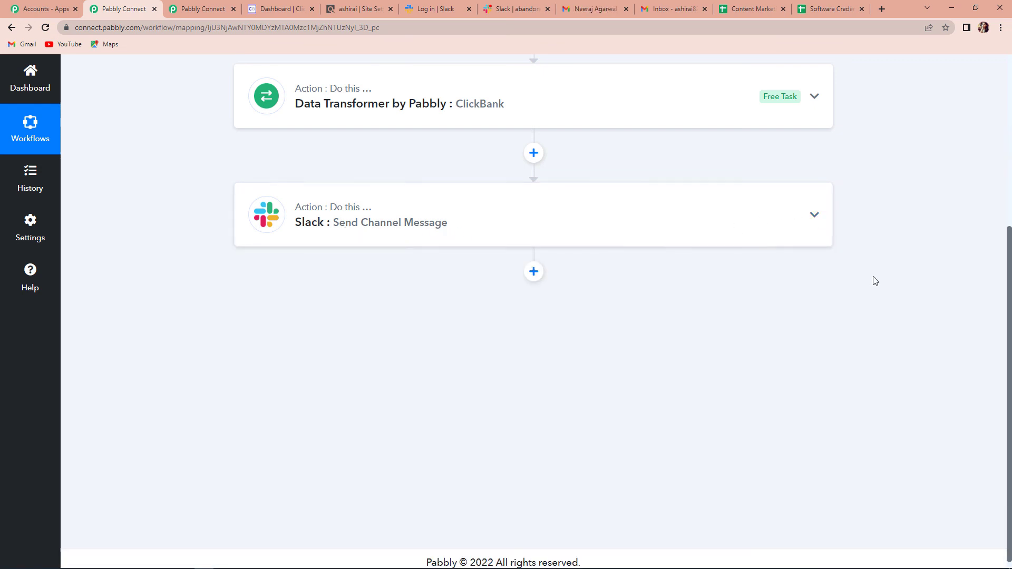
scroll(872, 280, up, 4)
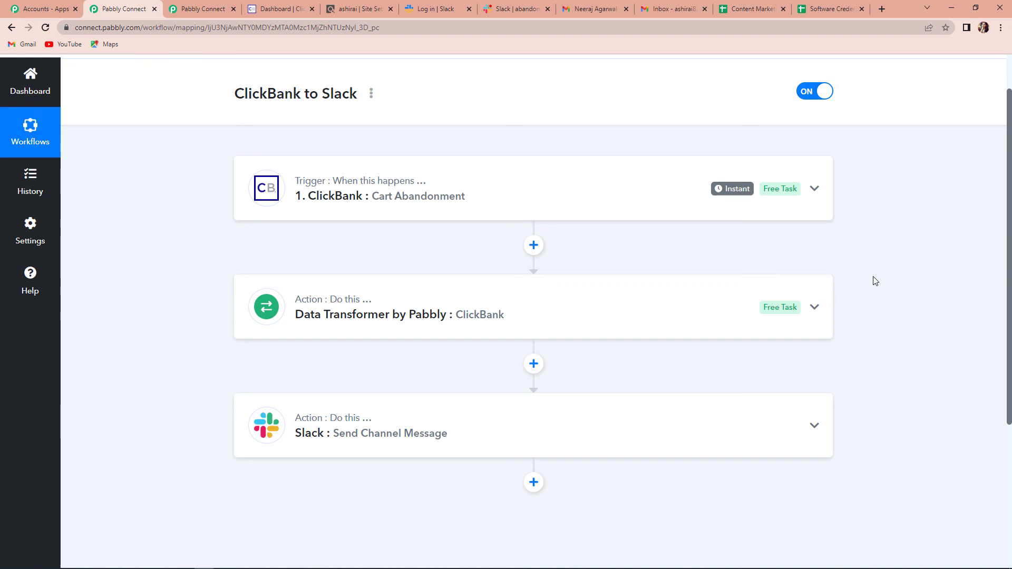